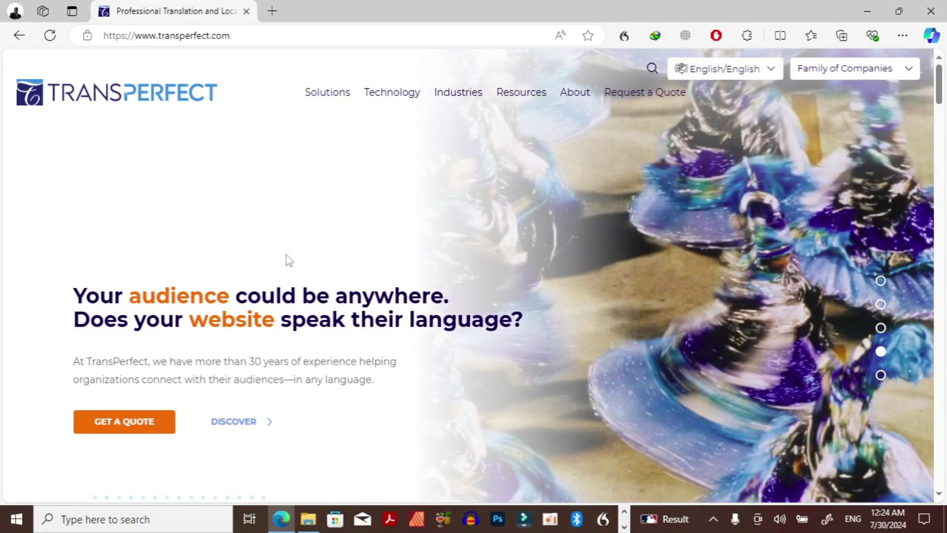
# - Close the Solutions menu and go to the Careers page from the site footer
pyautogui.moveTo(307, 104)
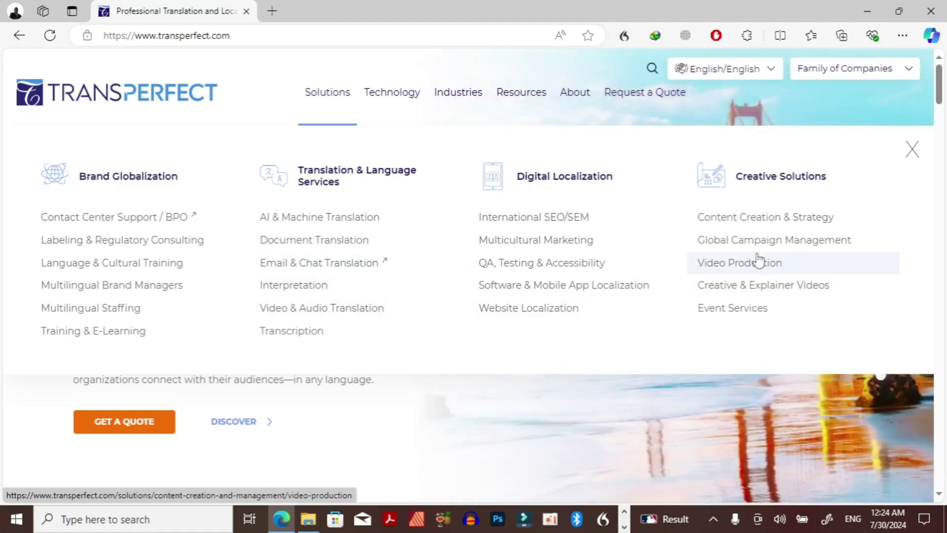
pyautogui.press('Escape')
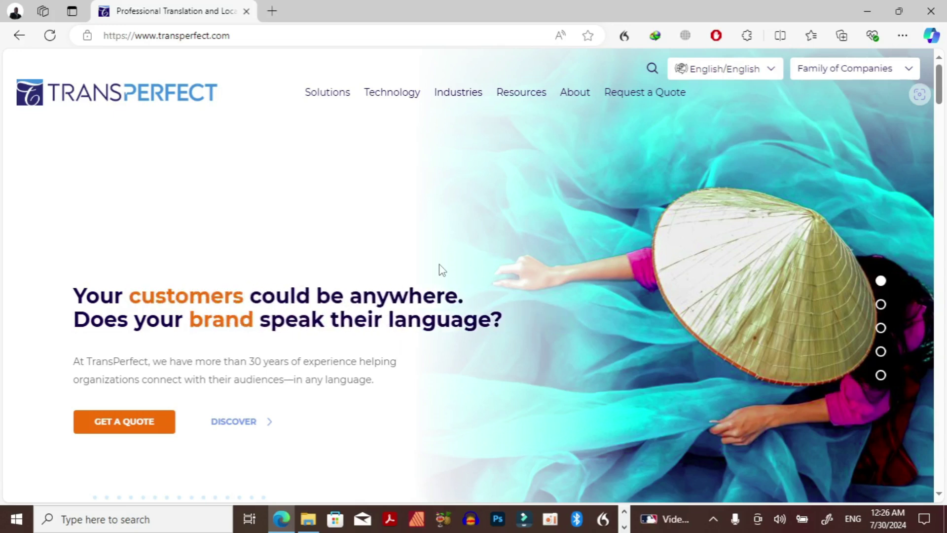
pyautogui.scroll(-15, 443, 271)
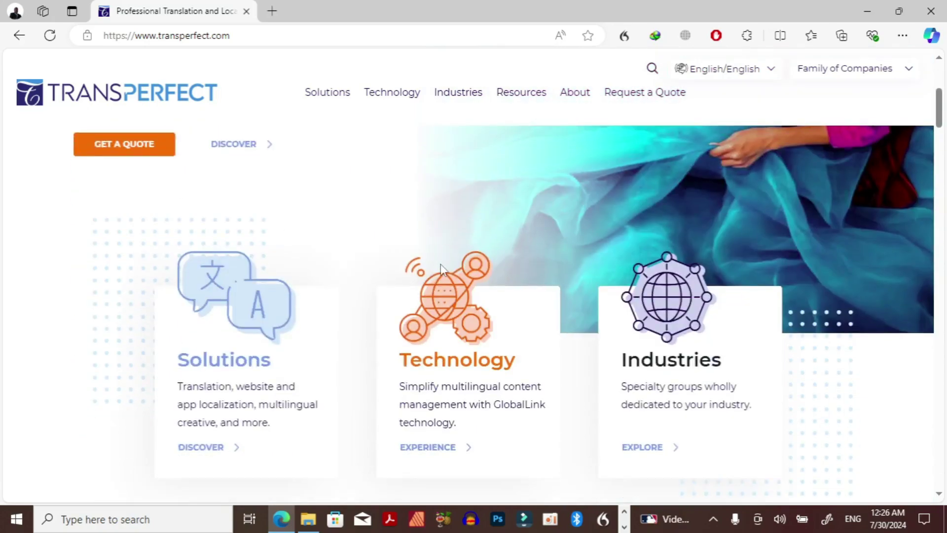
pyautogui.scroll(-12, 446, 270)
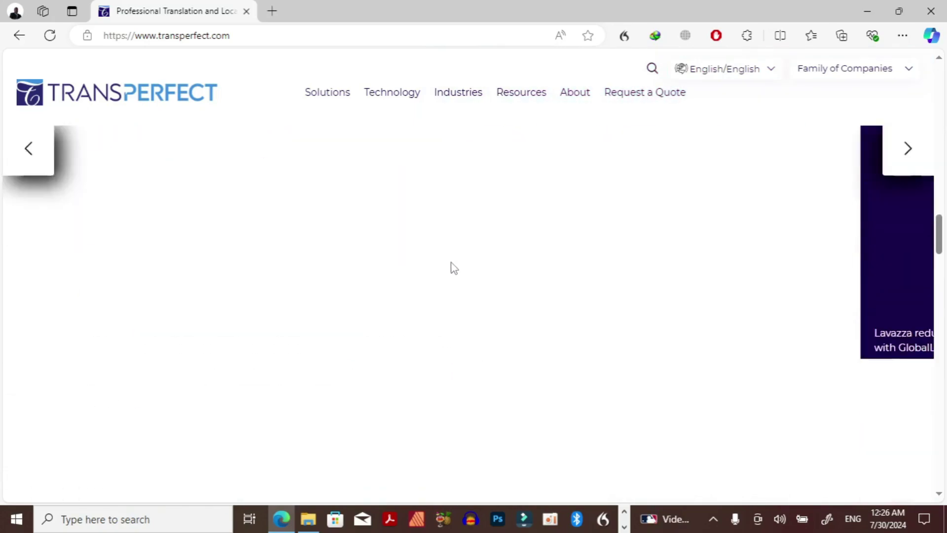
pyautogui.scroll(-12, 458, 267)
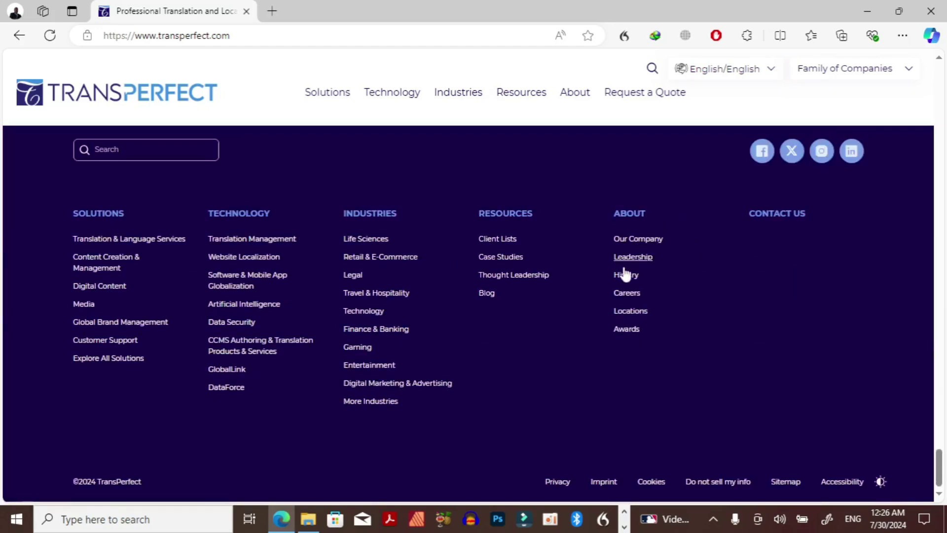
pyautogui.click(625, 296)
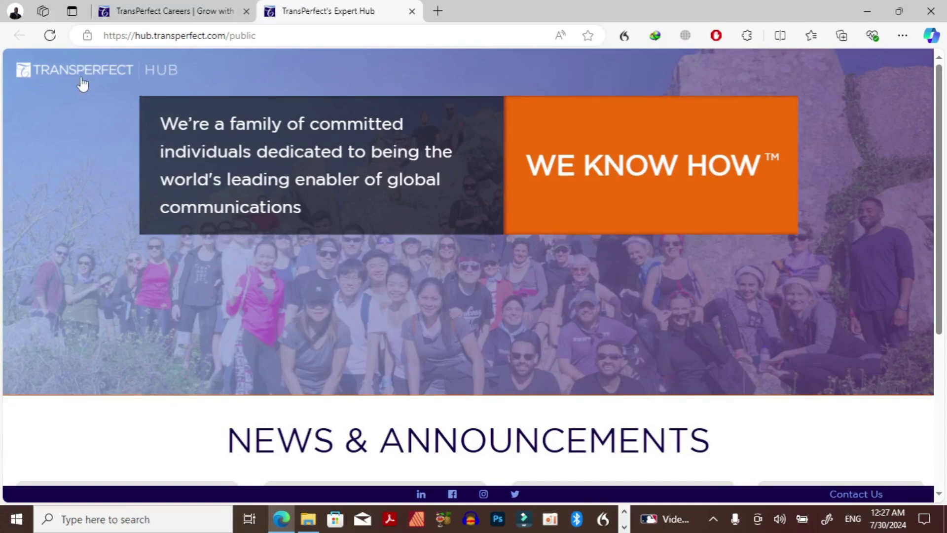
# - Fill in the first name, last name and email address on the Create Account form
pyautogui.scroll(-5, 442, 211)
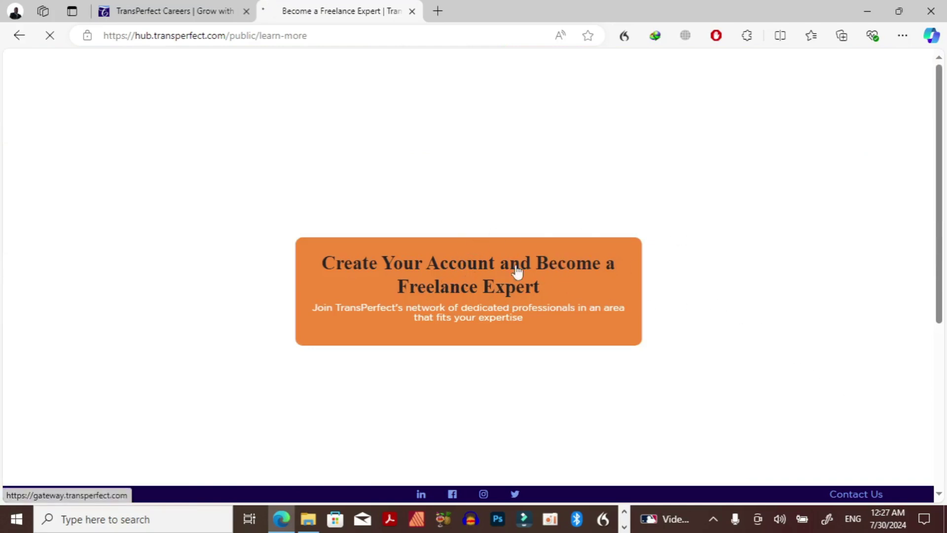
pyautogui.scroll(-5, 513, 271)
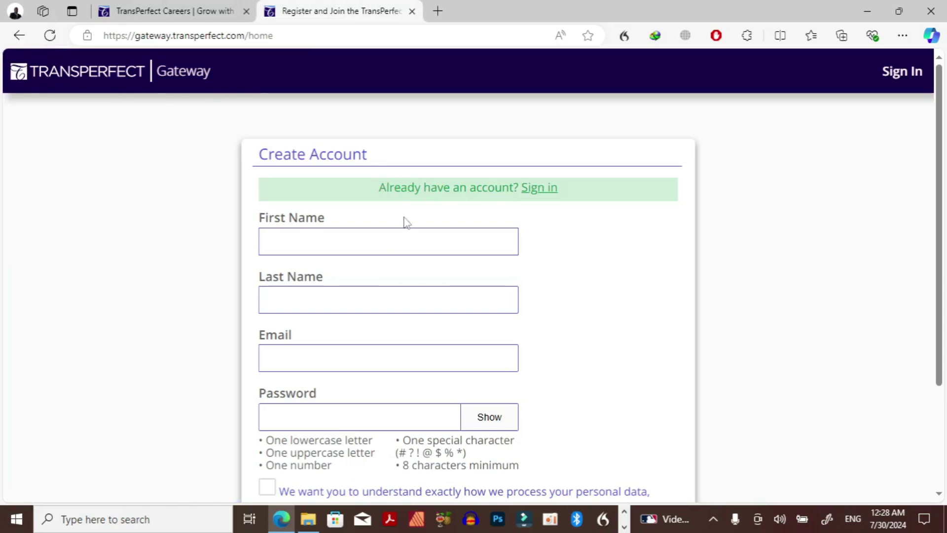
pyautogui.click(338, 235)
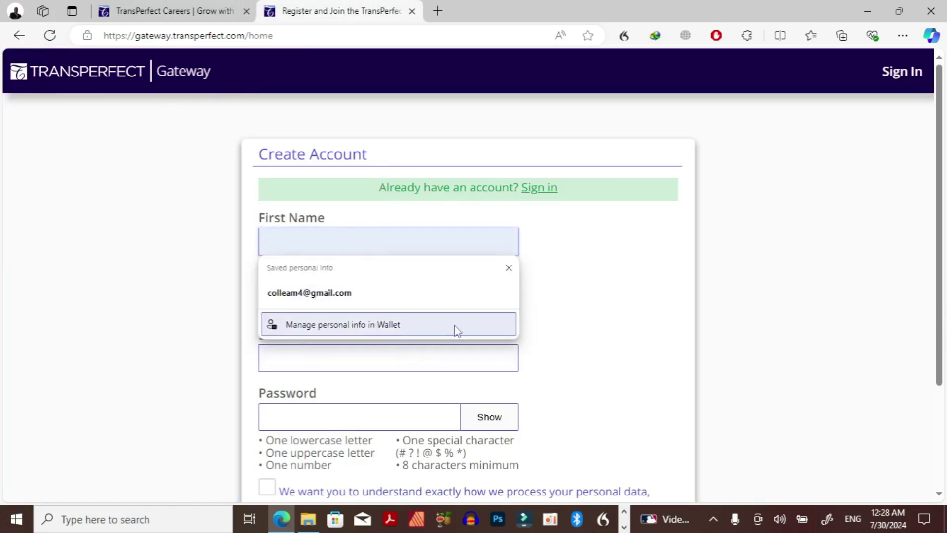
pyautogui.click(619, 321)
pyautogui.click(386, 310)
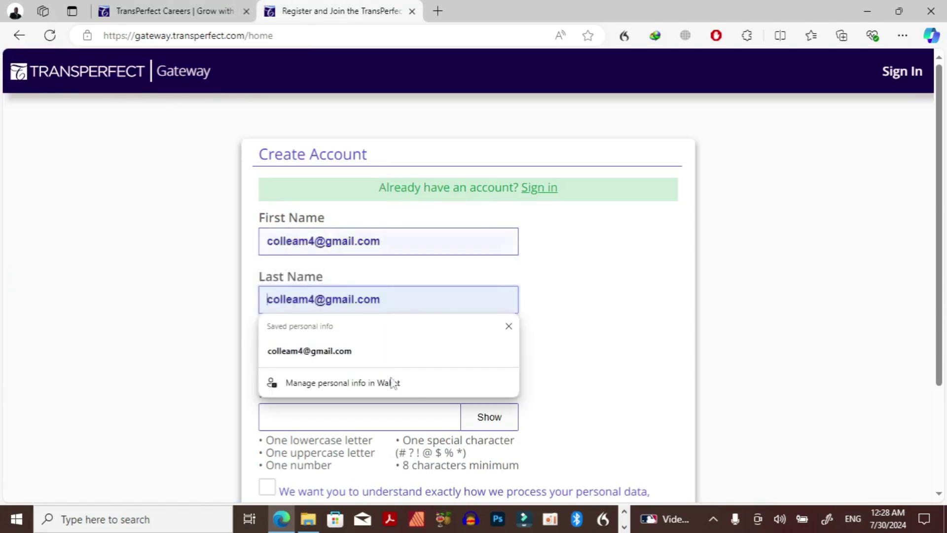
pyautogui.click(573, 367)
pyautogui.click(415, 365)
pyautogui.scroll(-3, 493, 363)
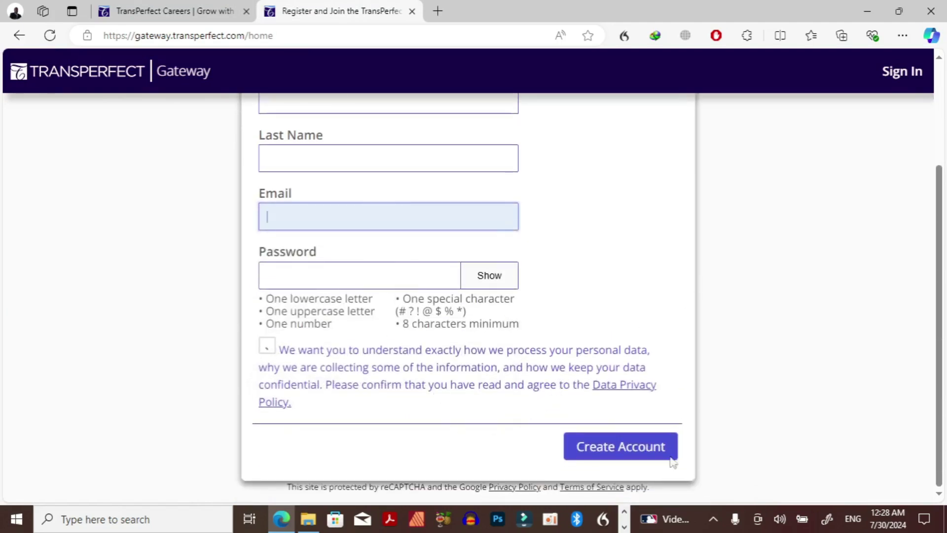
pyautogui.scroll(3, 742, 216)
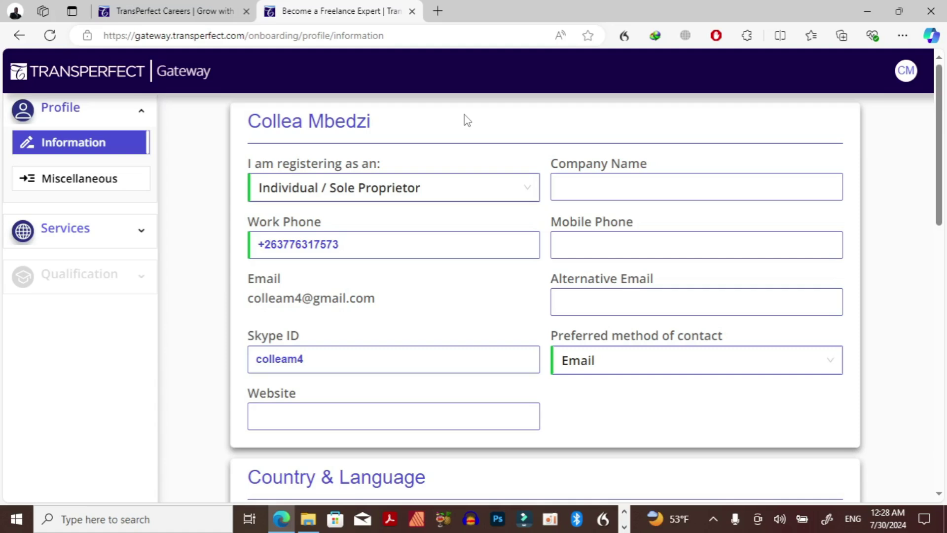
# - Go to Services in the onboarding sidebar to see the service registration options
pyautogui.scroll(-3, 499, 211)
pyautogui.scroll(3, 499, 211)
pyautogui.click(58, 234)
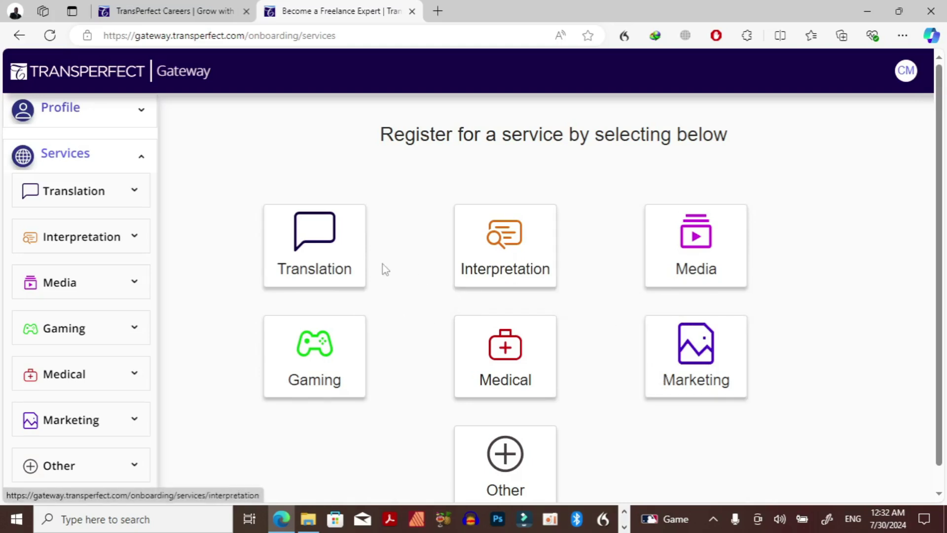
# - Register for Translation, enable the Translation activity, and review the activities down to Technical Writing
pyautogui.click(334, 263)
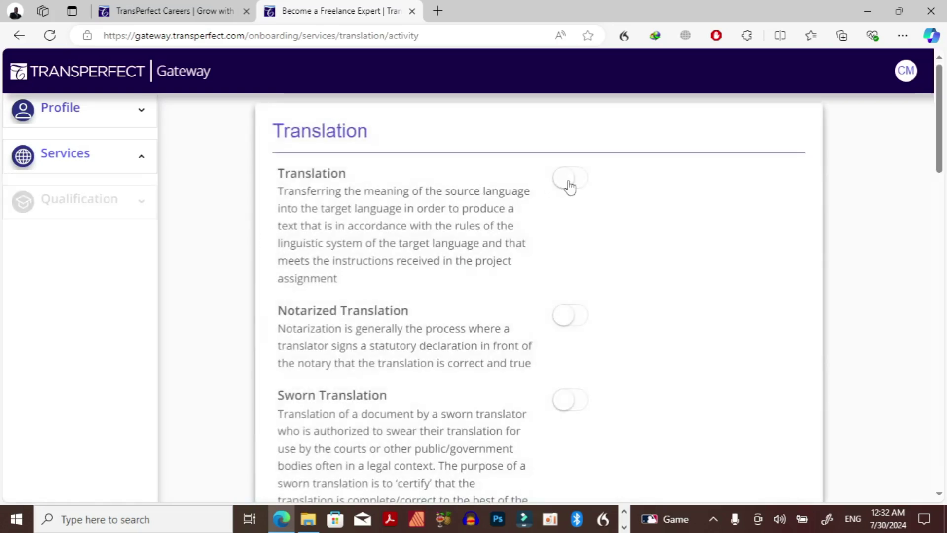
pyautogui.click(569, 183)
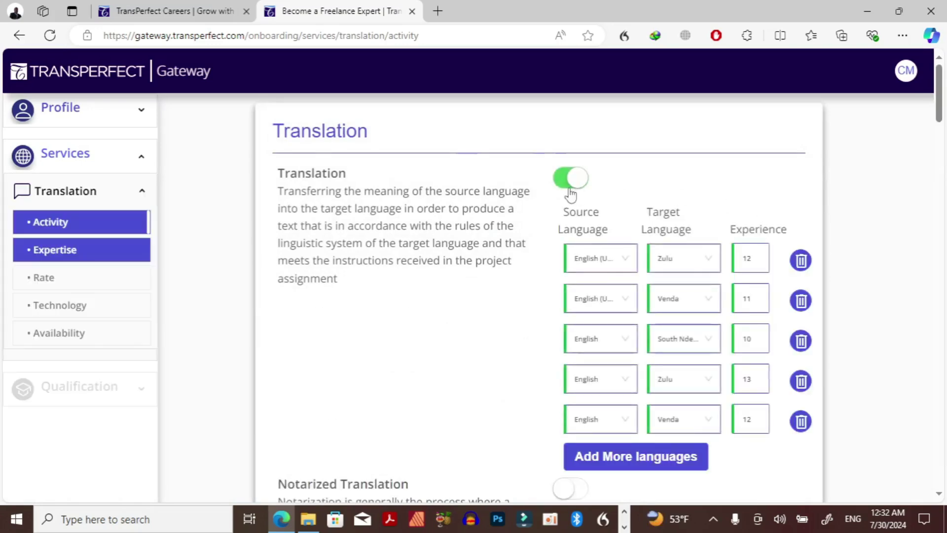
pyautogui.scroll(-10, 598, 277)
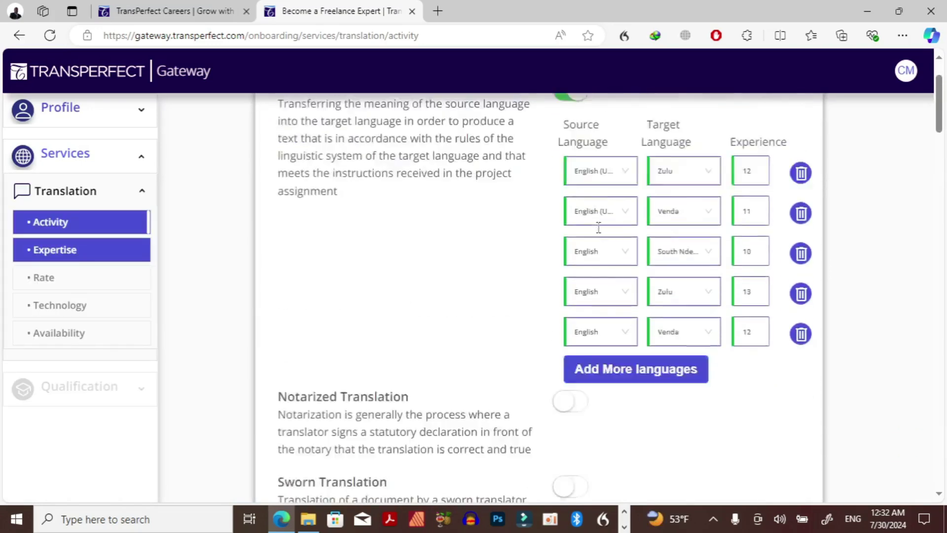
pyautogui.scroll(-10, 598, 232)
pyautogui.scroll(12, 598, 235)
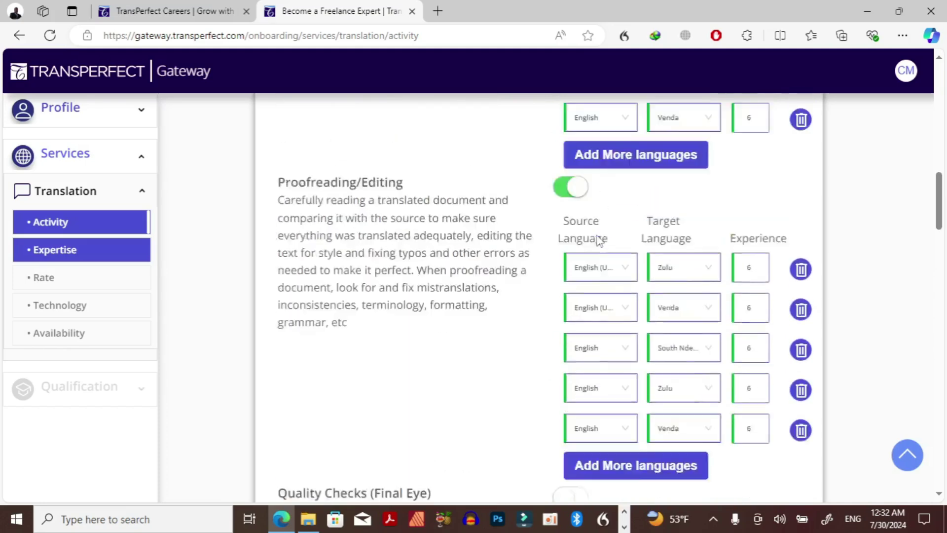
pyautogui.scroll(12, 598, 240)
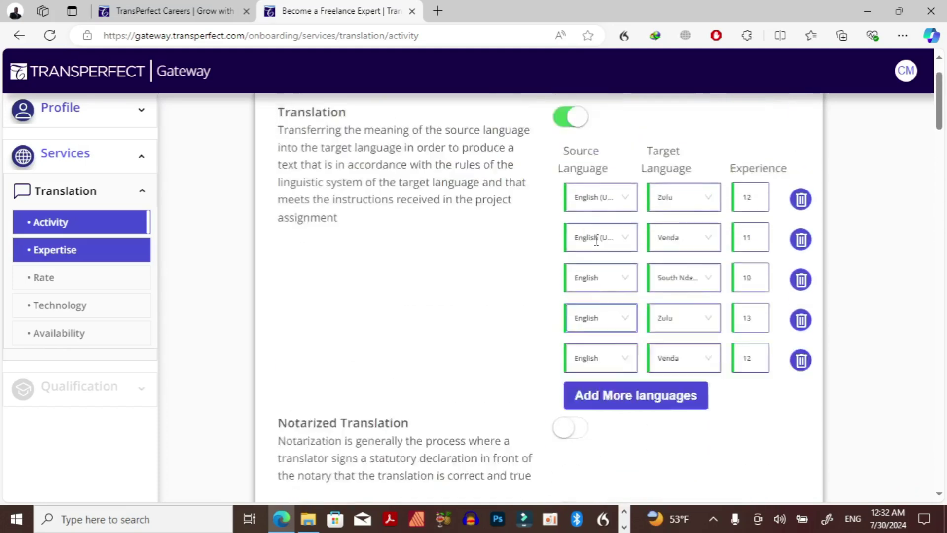
pyautogui.scroll(-15, 596, 241)
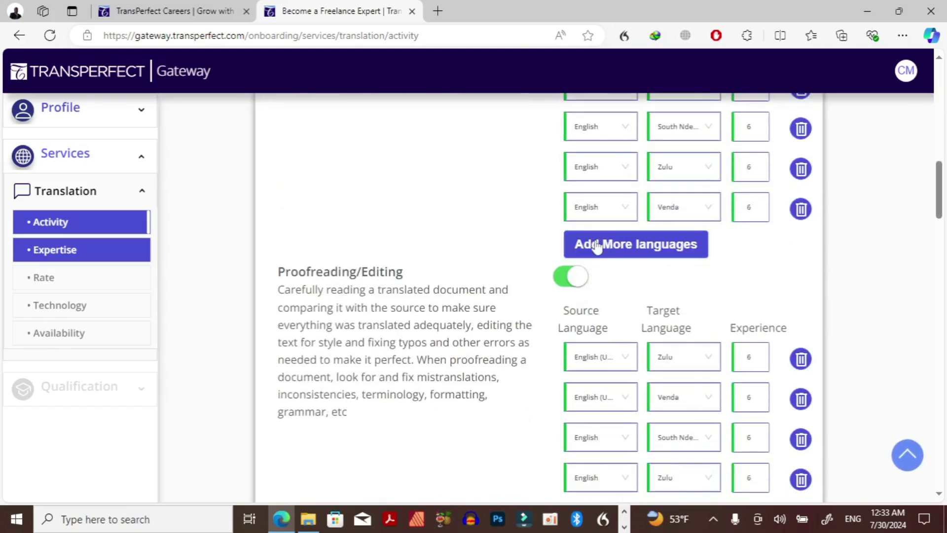
pyautogui.scroll(-15, 597, 246)
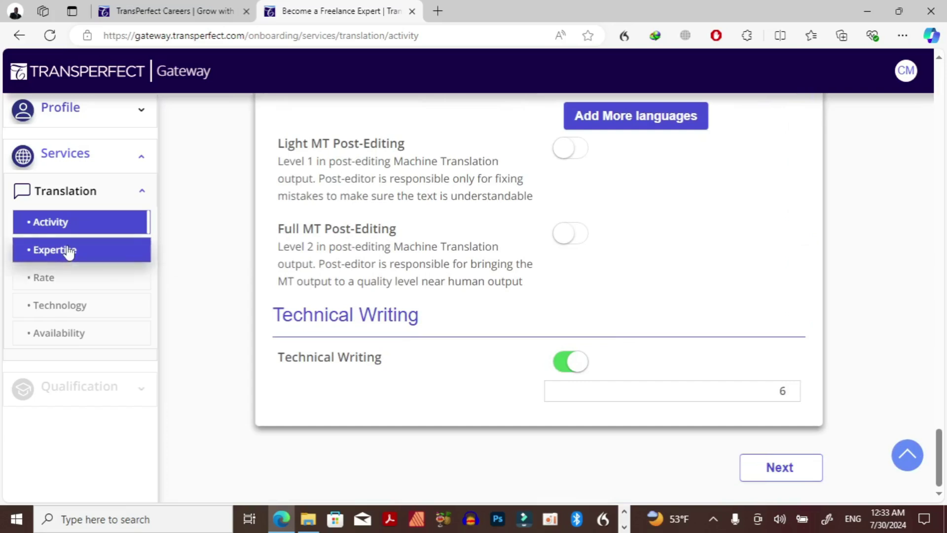
# - On the expertise step, select the Communication group and enter 1 as its work percentage
pyautogui.click(69, 251)
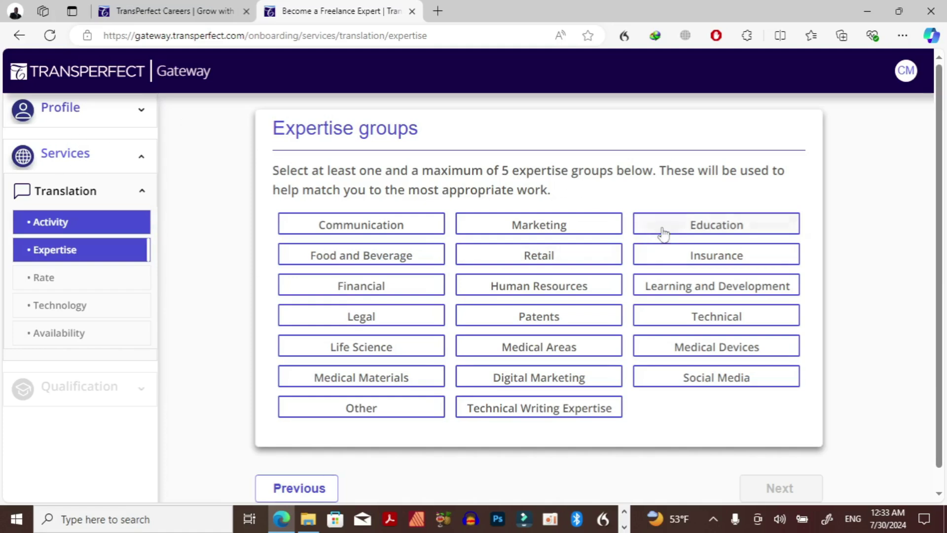
pyautogui.click(384, 230)
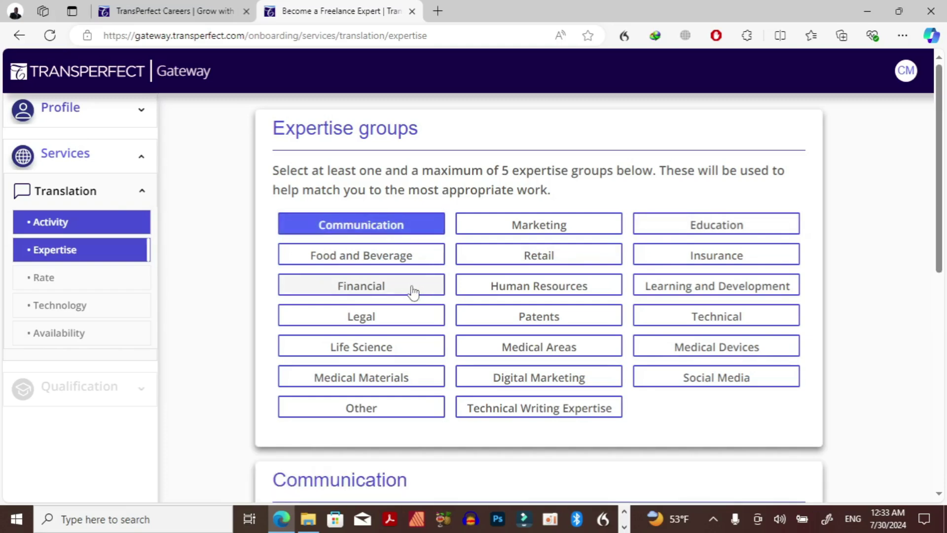
pyautogui.scroll(-3, 409, 293)
pyautogui.scroll(-5, 413, 301)
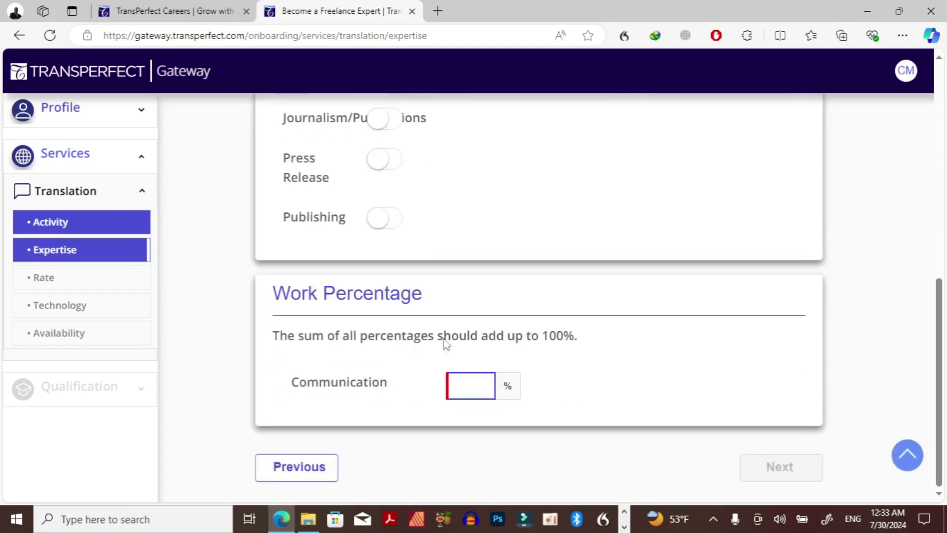
pyautogui.click(460, 385)
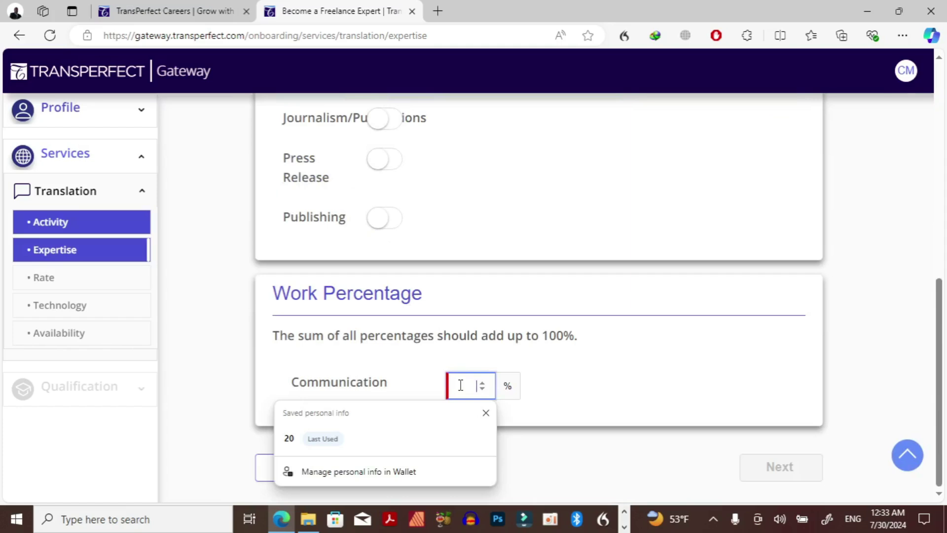
pyautogui.write('100')
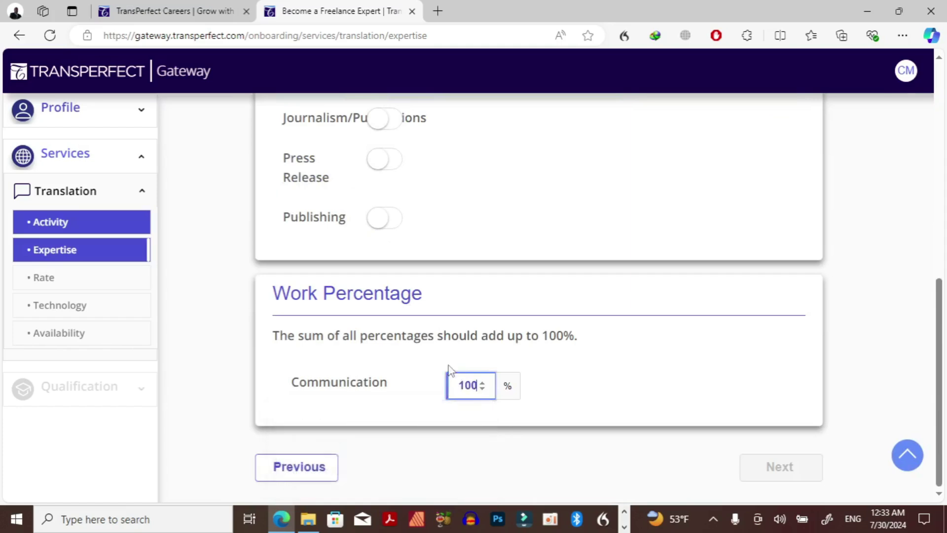
pyautogui.scroll(2, 404, 254)
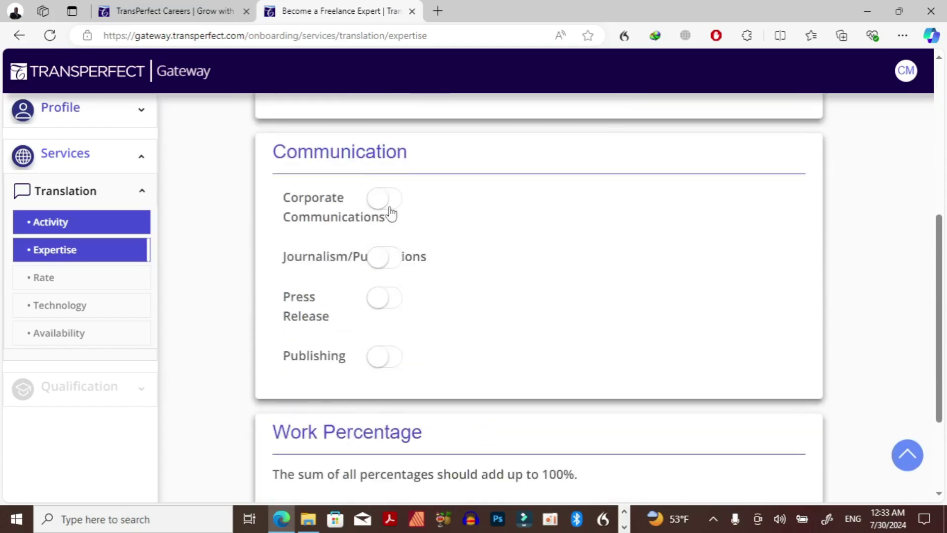
pyautogui.scroll(3, 390, 213)
# - Turn on Corporate Communications with 6 years of experience and begin its annual word count
pyautogui.click(380, 408)
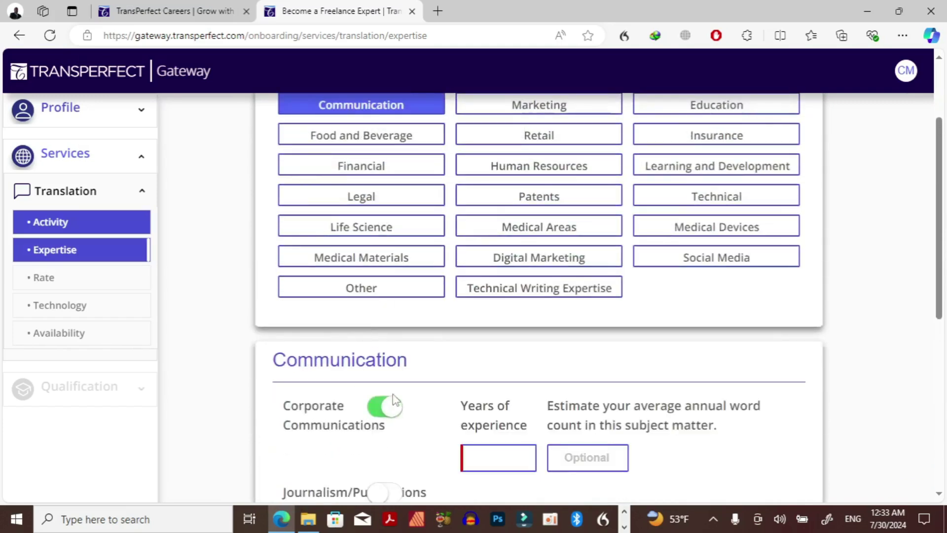
pyautogui.scroll(-4, 395, 400)
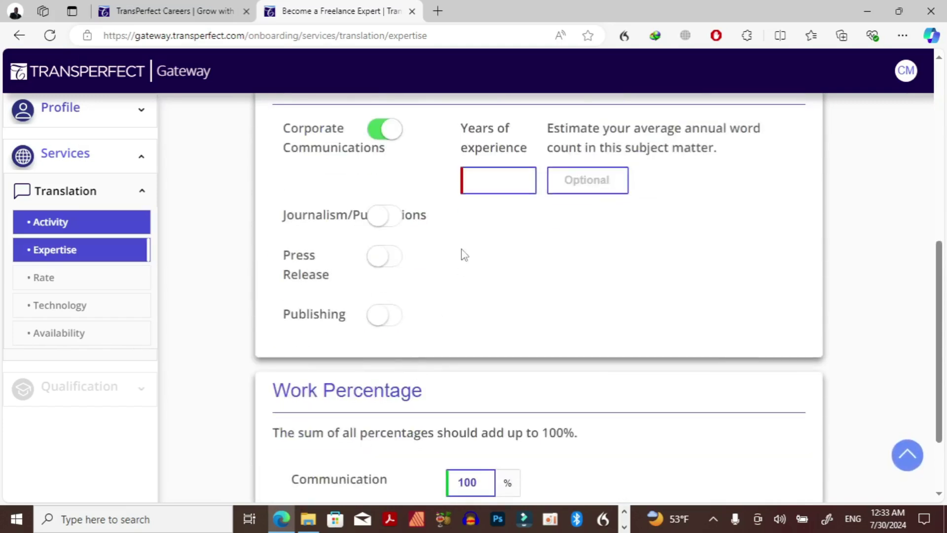
pyautogui.click(493, 186)
pyautogui.write('6')
pyautogui.click(567, 181)
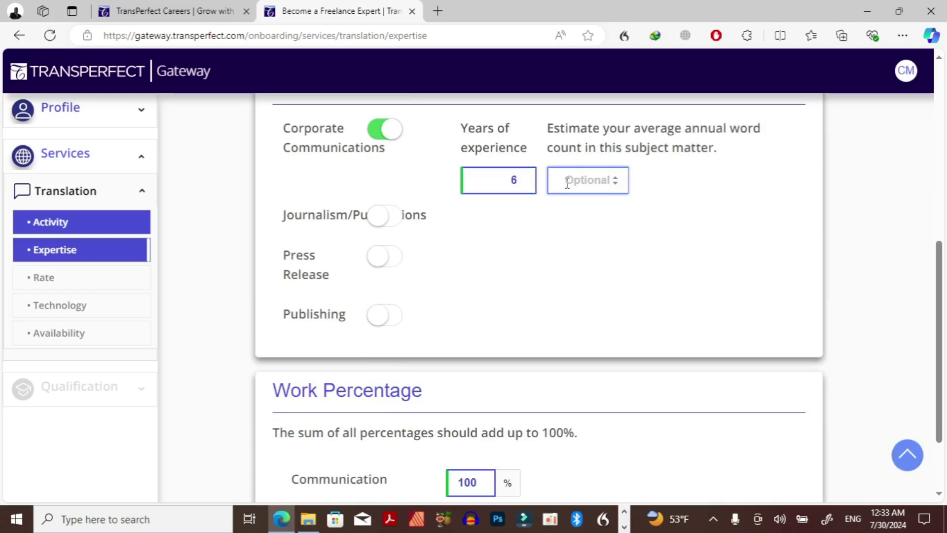
pyautogui.write('20000')
pyautogui.scroll(-2, 573, 244)
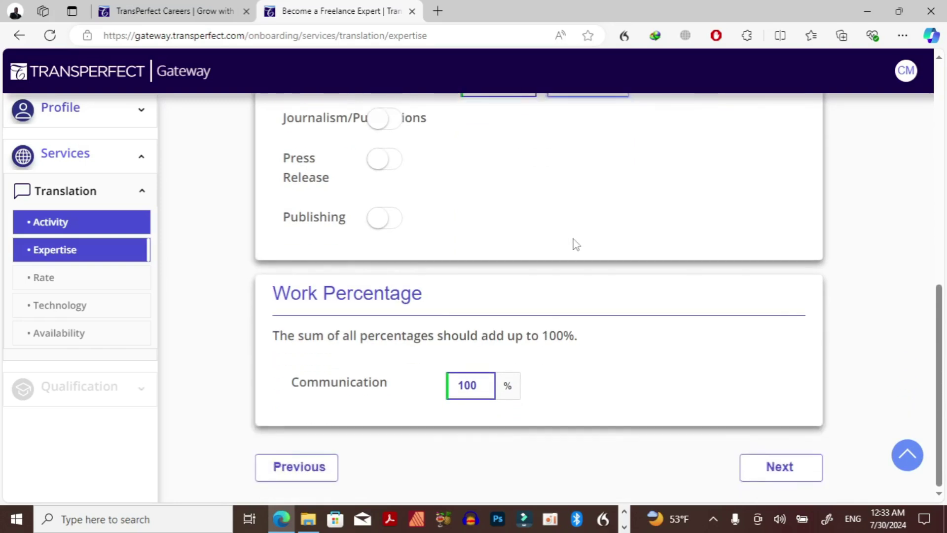
pyautogui.scroll(4, 418, 225)
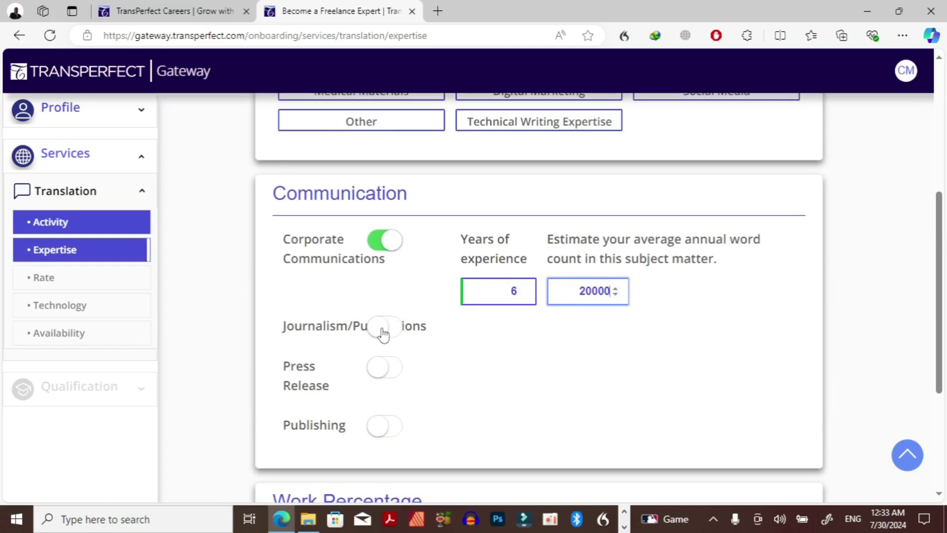
# - Turn on Press Release with 6 years and 200000 words, and amend the Corporate Communications word count
pyautogui.click(378, 371)
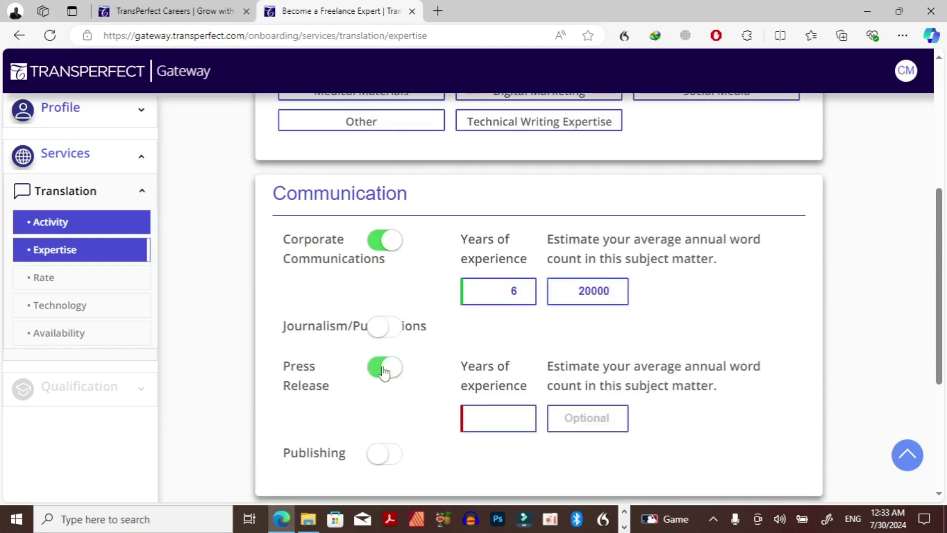
pyautogui.scroll(-4, 422, 320)
pyautogui.scroll(9, 423, 320)
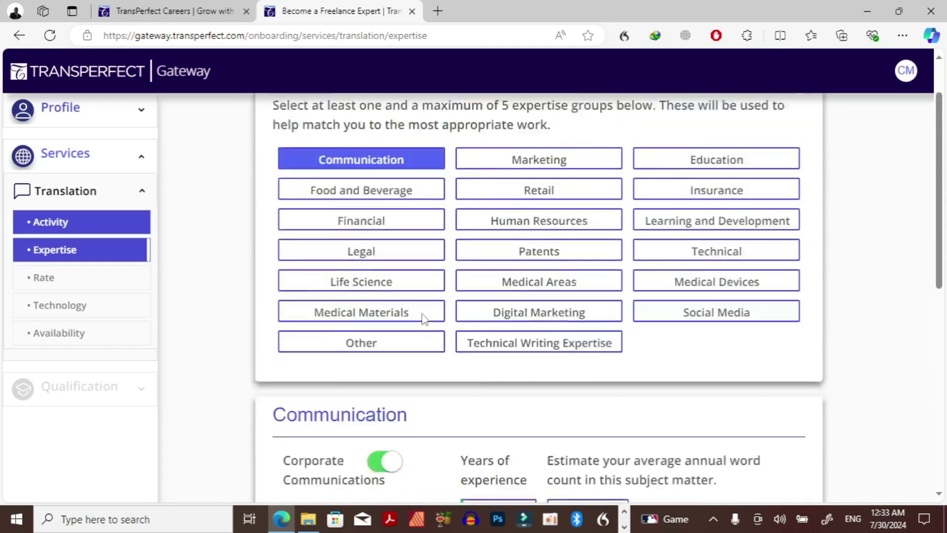
pyautogui.scroll(-9, 423, 321)
pyautogui.scroll(3, 423, 320)
pyautogui.click(503, 322)
pyautogui.write('6')
pyautogui.click(566, 320)
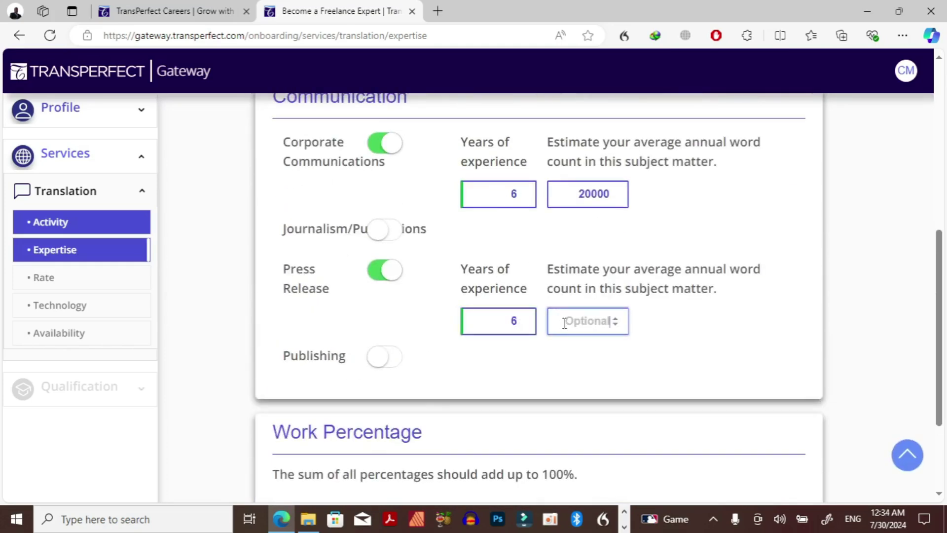
pyautogui.write('200000')
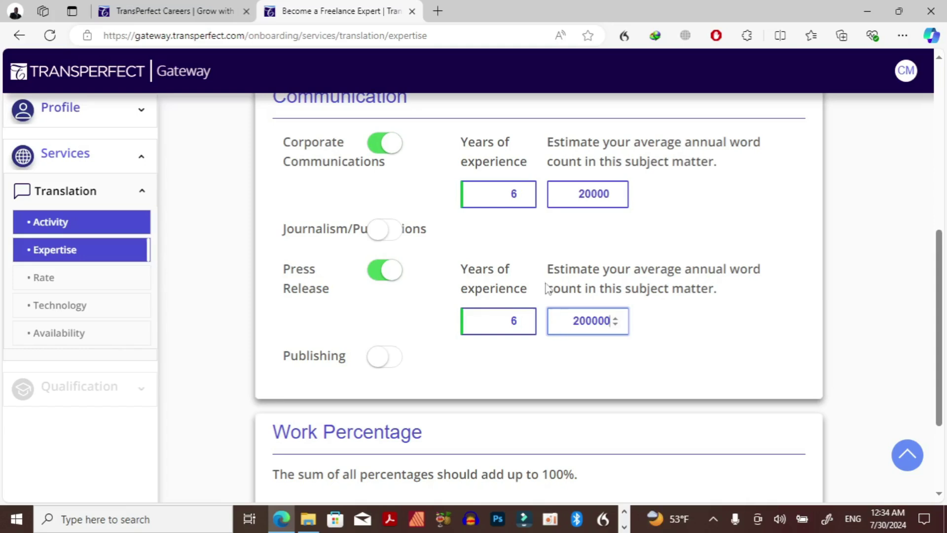
pyautogui.click(606, 194)
pyautogui.write('00')
pyautogui.scroll(7, 614, 225)
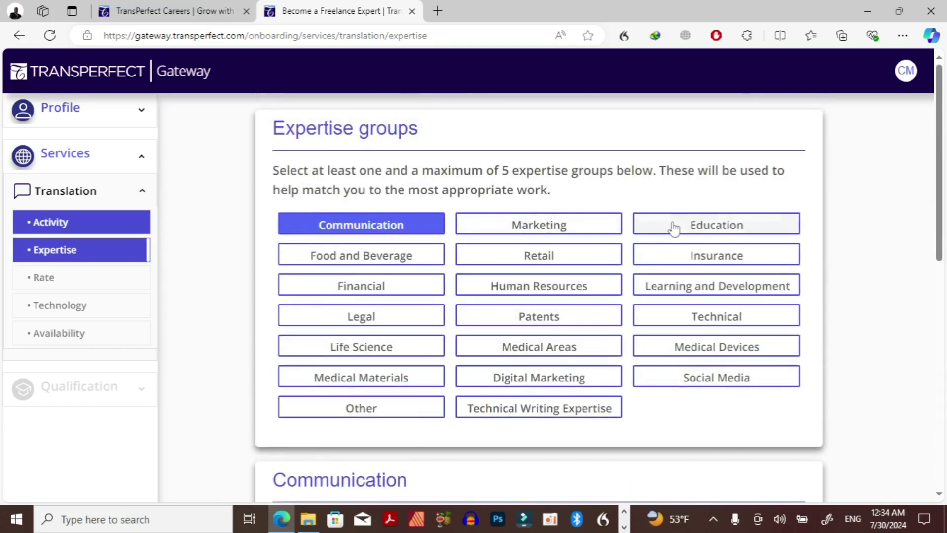
# - Add the Education group and turn on Parent with 6 years and 20000 words
pyautogui.click(673, 225)
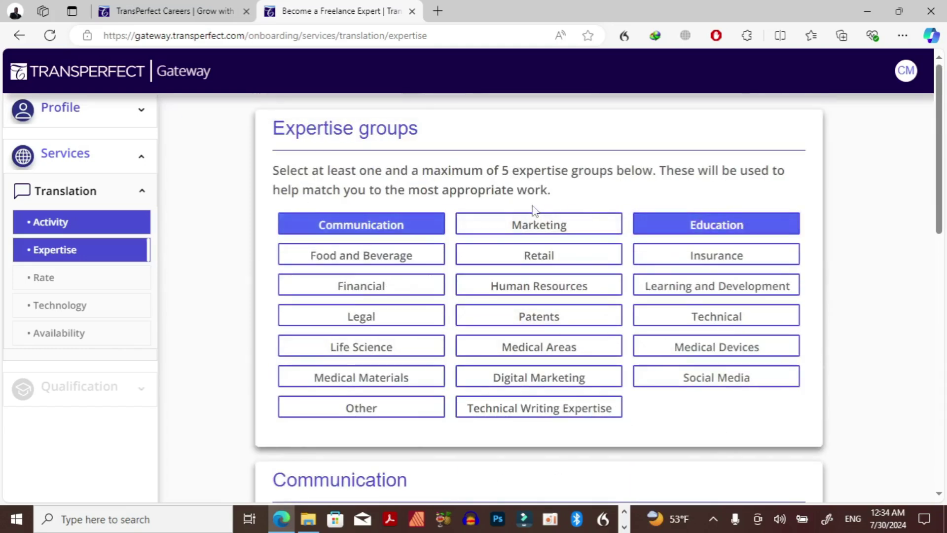
pyautogui.scroll(-7, 534, 211)
pyautogui.click(390, 399)
pyautogui.click(493, 447)
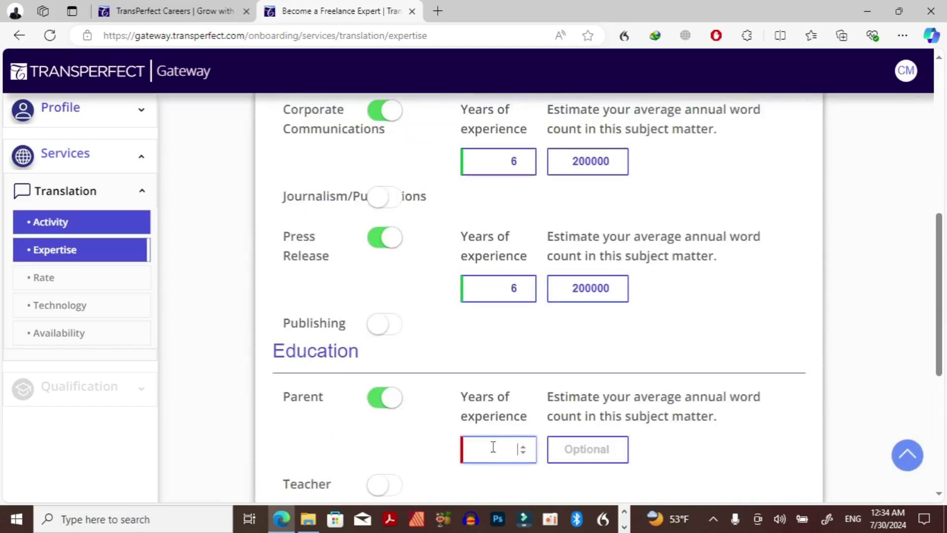
pyautogui.write('6')
pyautogui.click(586, 448)
pyautogui.write('200000')
pyautogui.scroll(-5, 586, 449)
# - Enter the Education work percentage and clear the Communication percentage for retyping
pyautogui.click(474, 387)
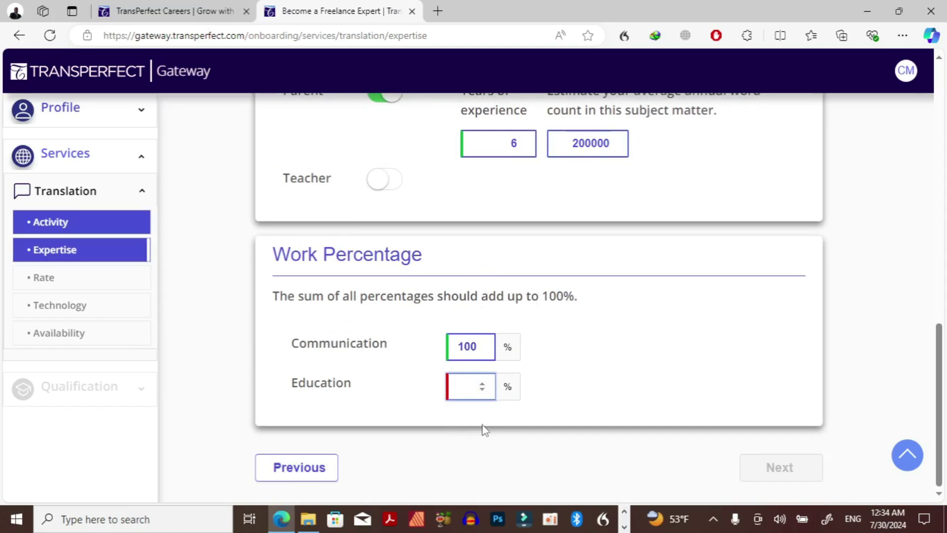
pyautogui.write('1')
pyautogui.write('50')
pyautogui.click(482, 345)
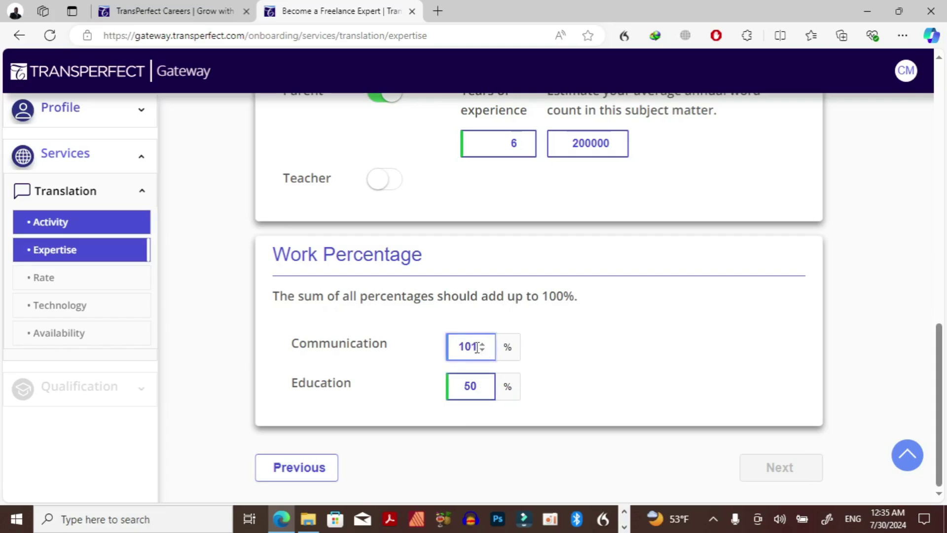
pyautogui.press('BackSpace')
pyautogui.press('BackSpace')
pyautogui.press('BackSpace')
# - Set Communication to 50% and add the Technical Writing Expertise and Learning and Development groups
pyautogui.write('50')
pyautogui.scroll(10, 581, 367)
pyautogui.scroll(1, 583, 350)
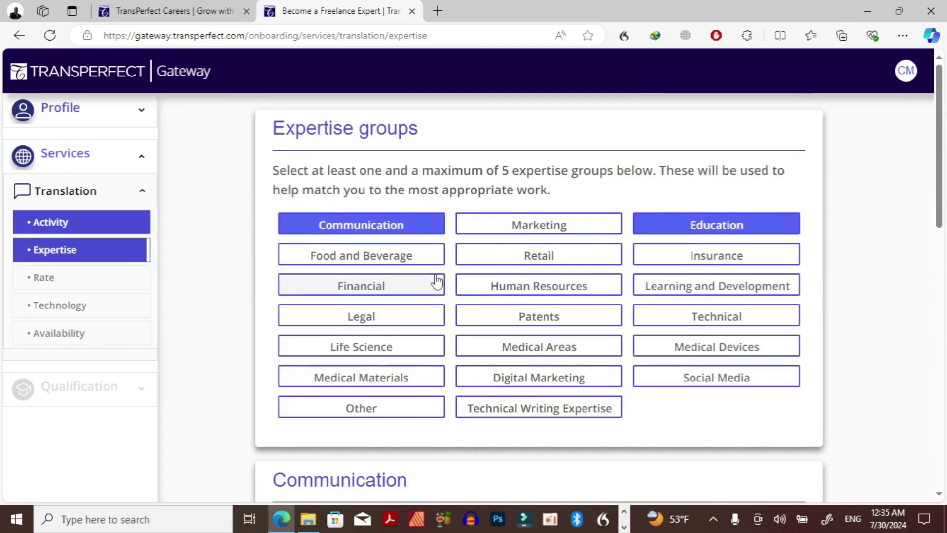
pyautogui.click(567, 408)
pyautogui.click(680, 286)
pyautogui.scroll(-10, 736, 288)
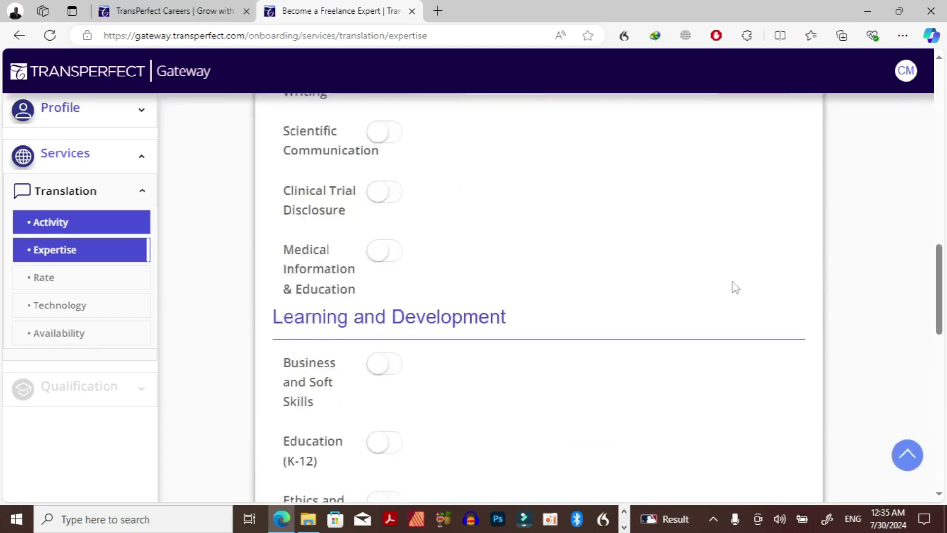
pyautogui.scroll(-1, 383, 304)
pyautogui.scroll(7, 382, 291)
# - Turn on Teacher, Regulatory Writing (200000 words) and Business and Soft Skills (6 years, 20000 words)
pyautogui.click(383, 282)
pyautogui.click(567, 332)
pyautogui.scroll(-4, 424, 213)
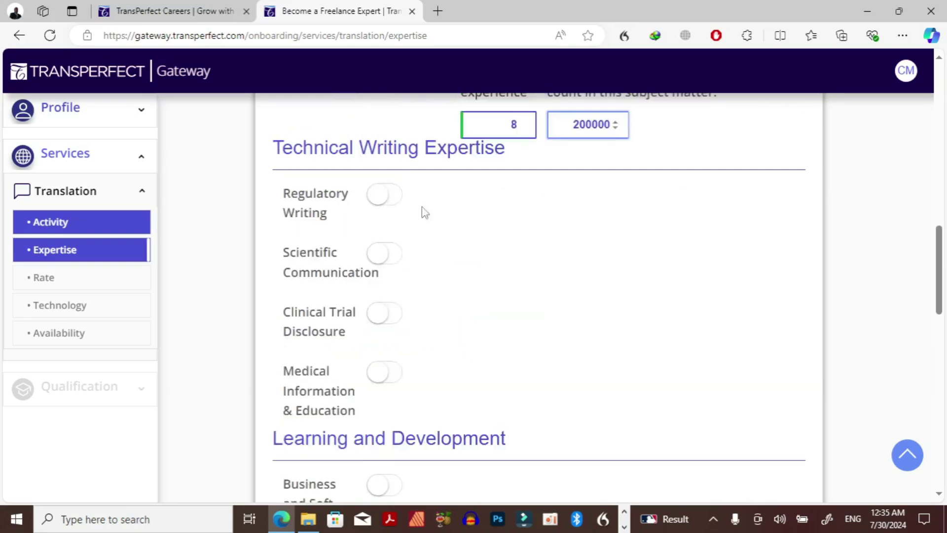
pyautogui.click(385, 195)
pyautogui.click(587, 245)
pyautogui.write('200000')
pyautogui.scroll(-5, 380, 289)
pyautogui.click(385, 165)
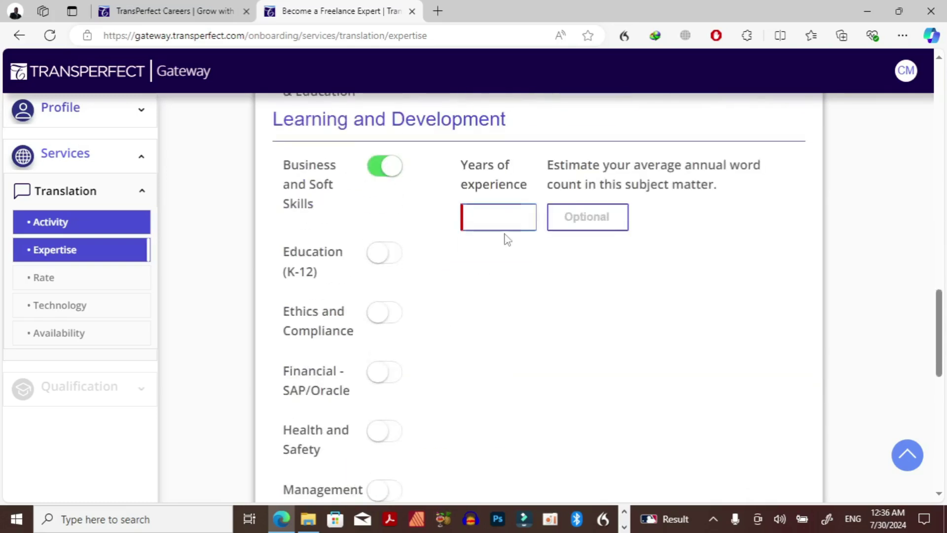
pyautogui.click(498, 217)
pyautogui.write('6')
pyautogui.click(587, 217)
pyautogui.write('200000')
# - Turn on Education (K-12), Ethics and Compliance (6 years, 20000 words) and Management / Development
pyautogui.click(385, 253)
pyautogui.write('6')
pyautogui.click(587, 303)
pyautogui.click(385, 201)
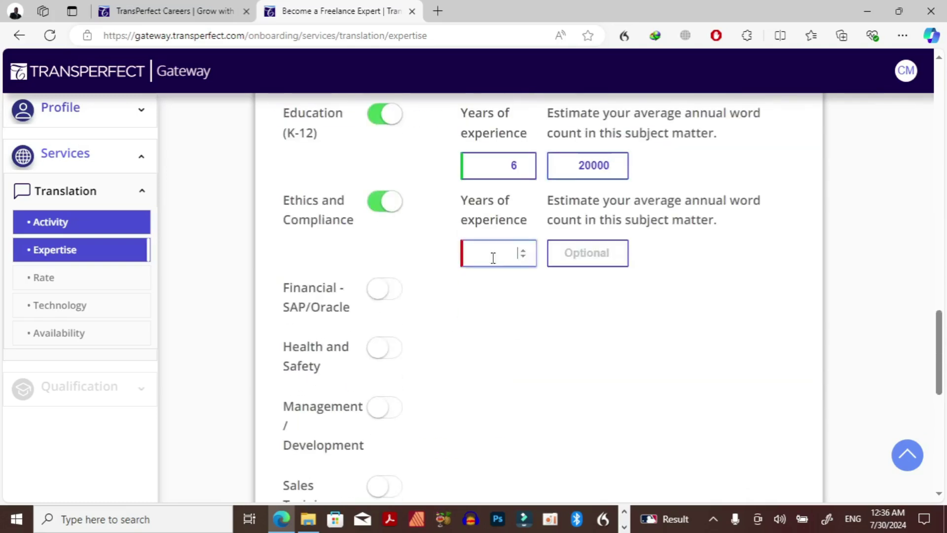
pyautogui.write('6')
pyautogui.click(588, 253)
pyautogui.write('20000')
pyautogui.scroll(-5, 475, 302)
pyautogui.click(383, 268)
pyautogui.scroll(-5, 475, 303)
# - Set Communication, Education, Technical Writing Expertise and Learning and Development to 25% each, then submit
pyautogui.click(471, 272)
pyautogui.write('50')
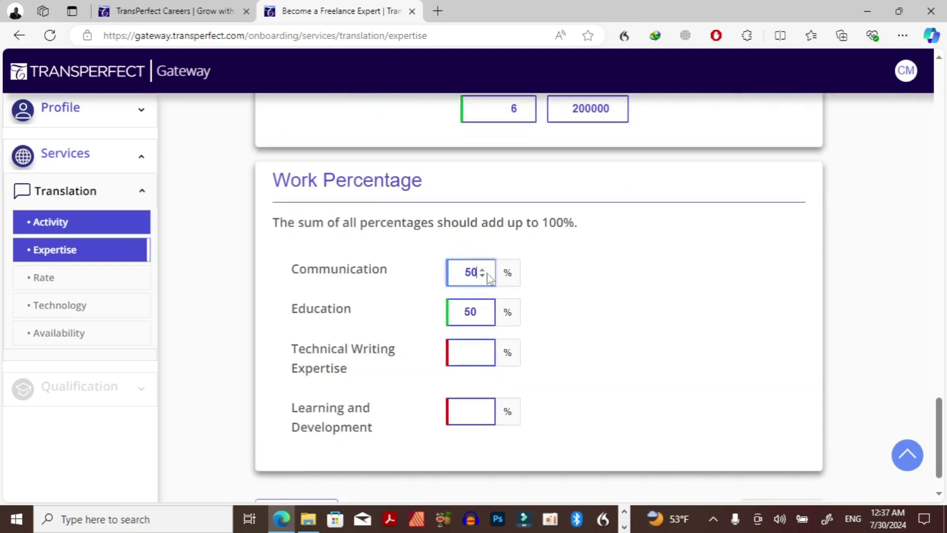
pyautogui.press('BackSpace')
pyautogui.press('BackSpace')
pyautogui.write('25')
pyautogui.click(471, 312)
pyautogui.press('BackSpace')
pyautogui.press('BackSpace')
pyautogui.write('25')
pyautogui.click(469, 353)
pyautogui.write('25')
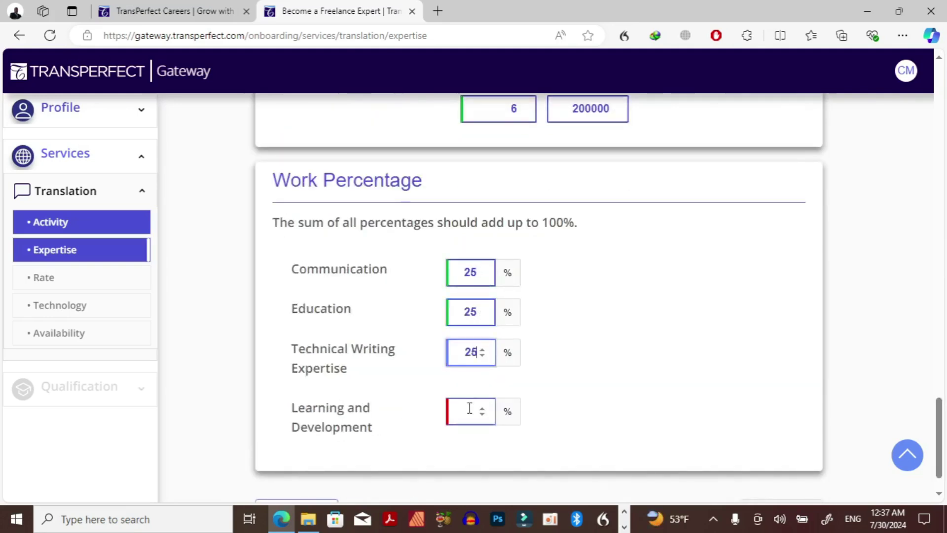
pyautogui.click(470, 407)
pyautogui.write('25')
pyautogui.scroll(-1, 472, 409)
pyautogui.click(778, 467)
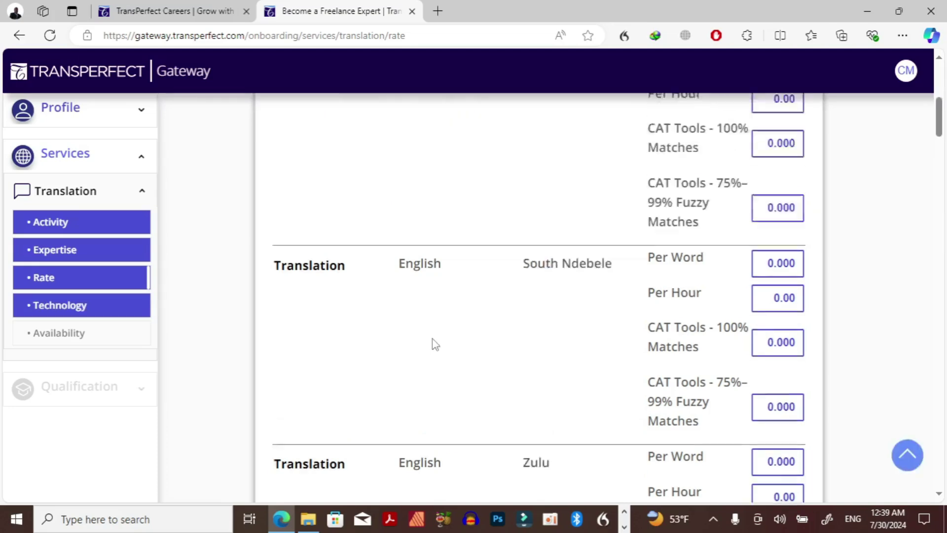
# - Keep all Regular Translation Rates at 0.00 USD and continue to Technology
pyautogui.scroll(10, 433, 343)
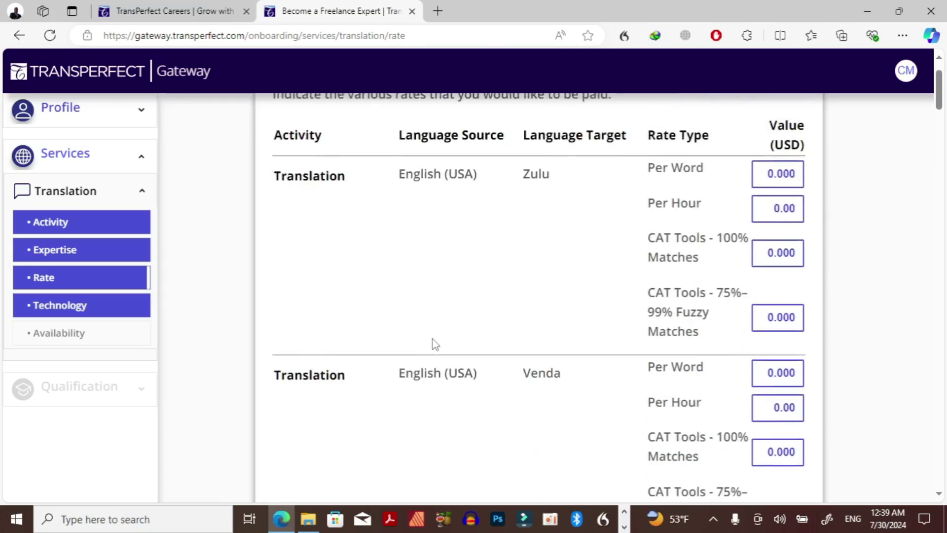
pyautogui.scroll(-20, 433, 343)
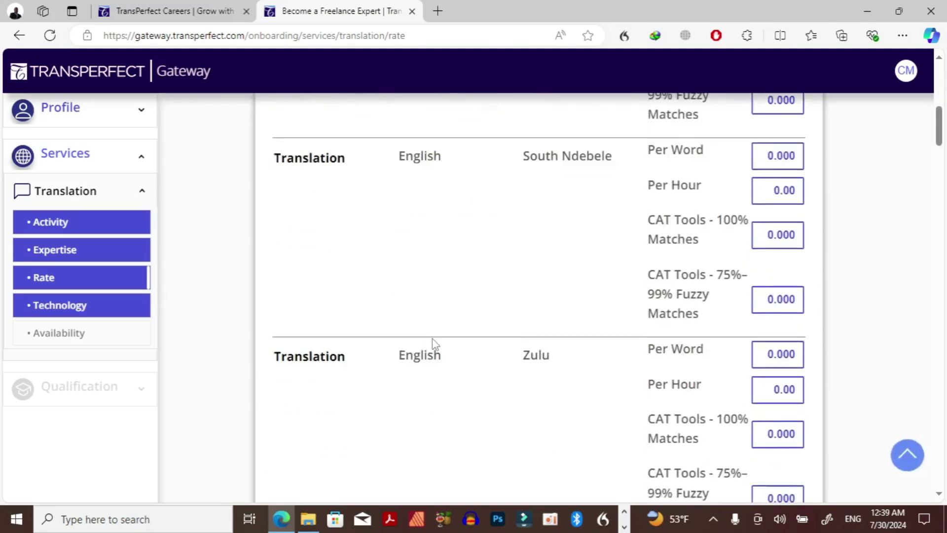
pyautogui.scroll(-20, 435, 343)
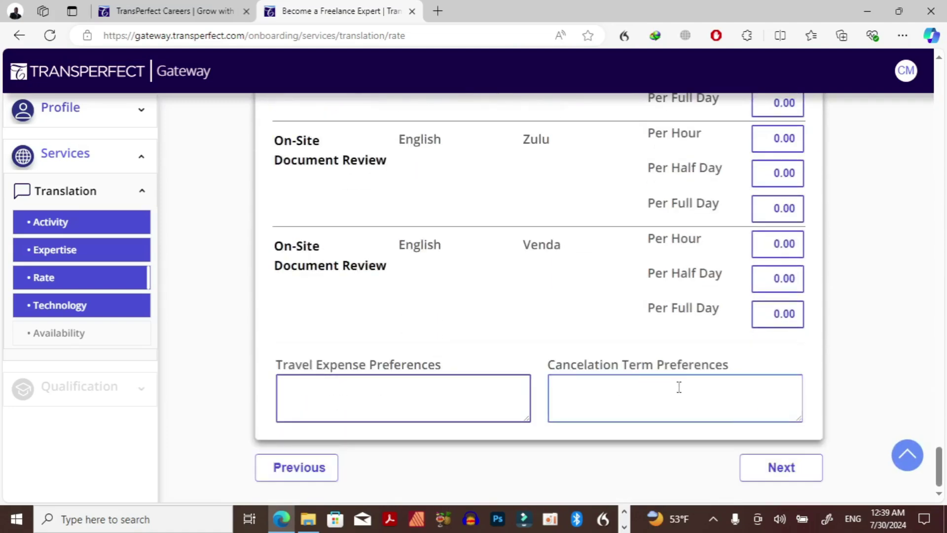
pyautogui.click(748, 476)
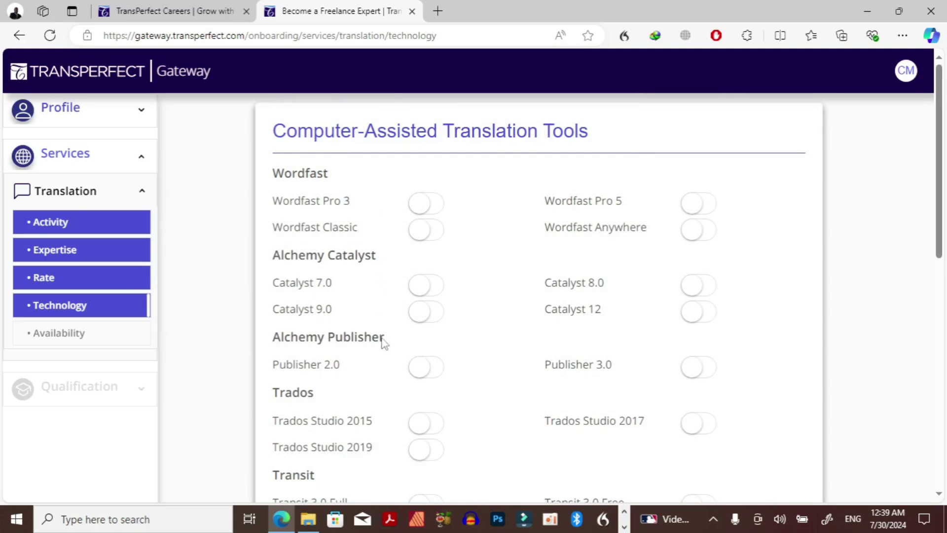
# - Turn on MS Office and Adobe PDF under Software, review the CAT tools, and continue
pyautogui.scroll(-4, 385, 329)
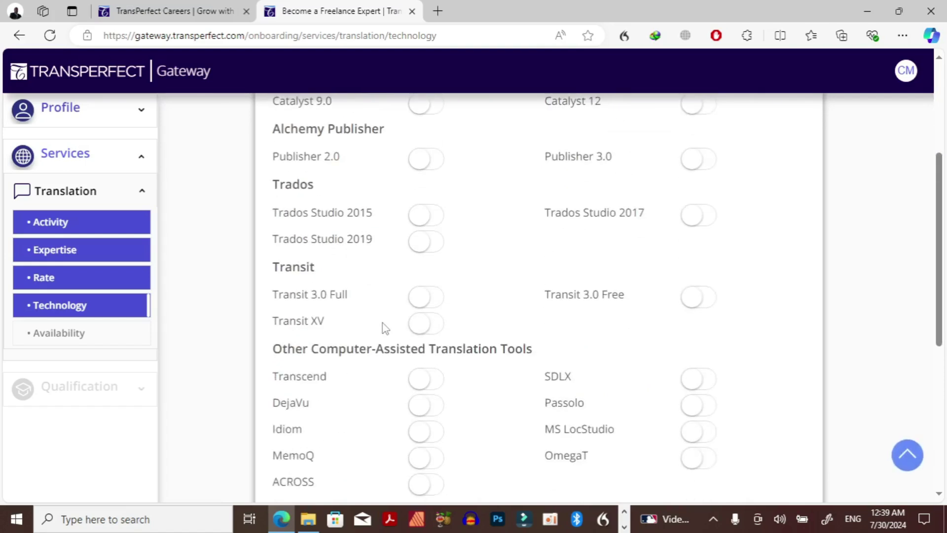
pyautogui.scroll(-6, 386, 329)
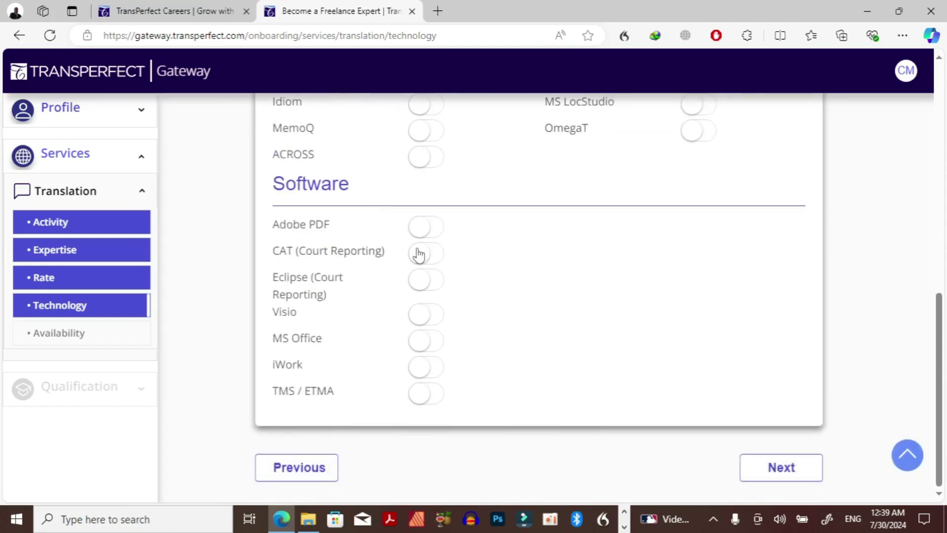
pyautogui.click(426, 342)
pyautogui.click(415, 230)
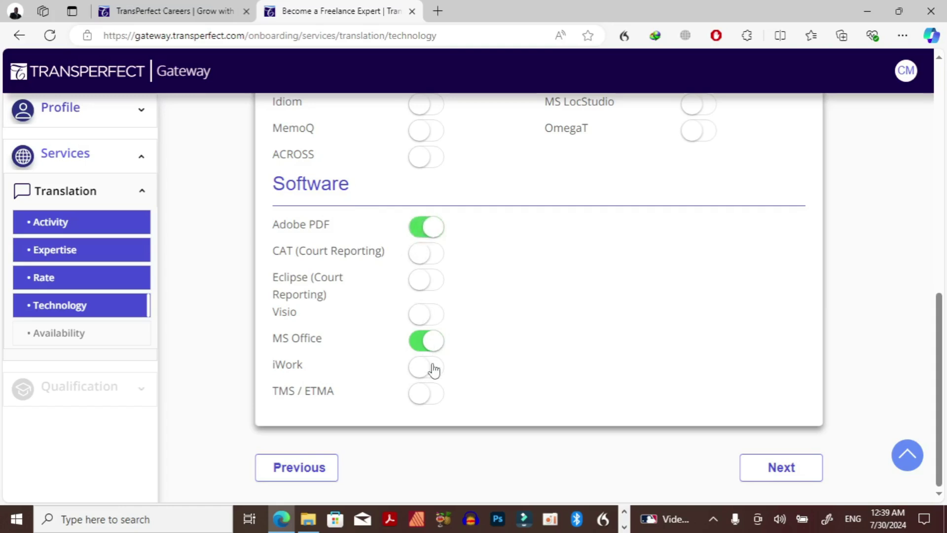
pyautogui.scroll(3, 461, 382)
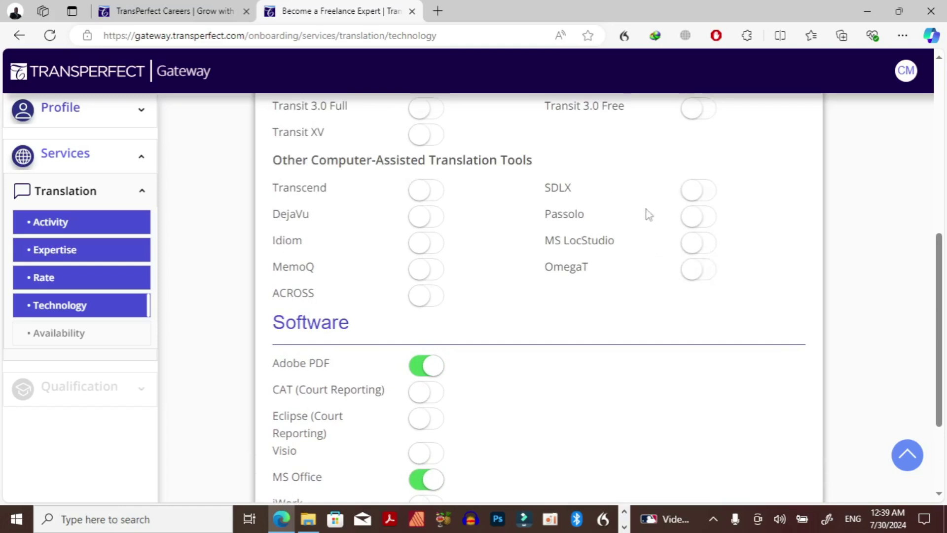
pyautogui.scroll(7, 380, 288)
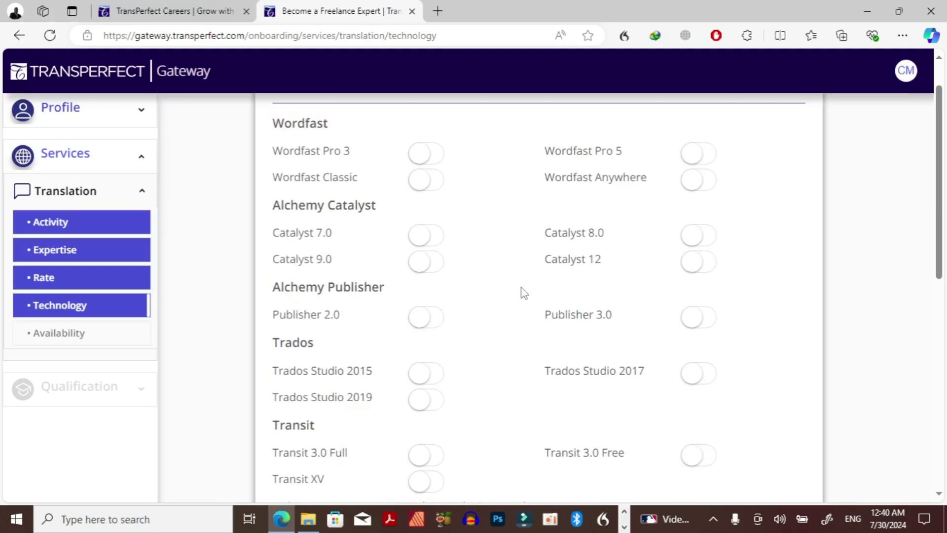
pyautogui.scroll(1, 524, 293)
pyautogui.scroll(-12, 524, 293)
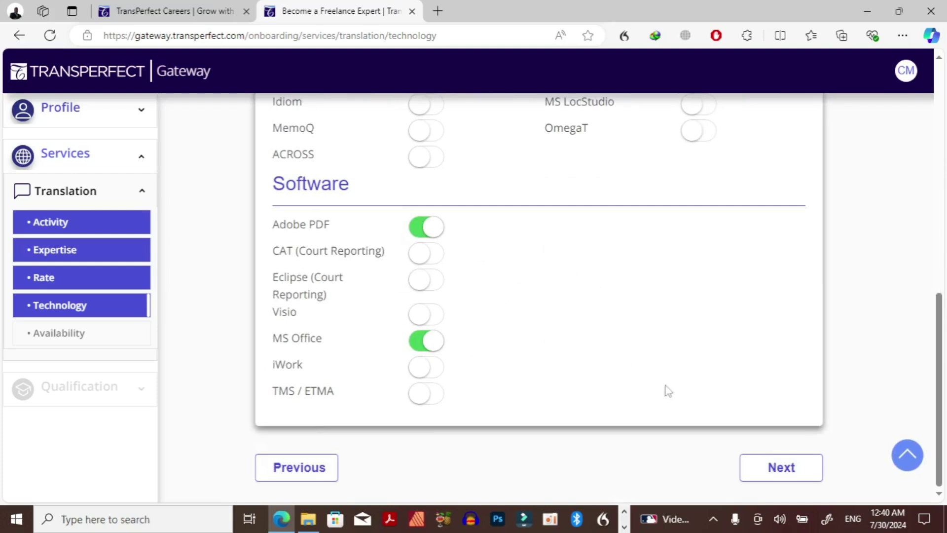
pyautogui.click(782, 466)
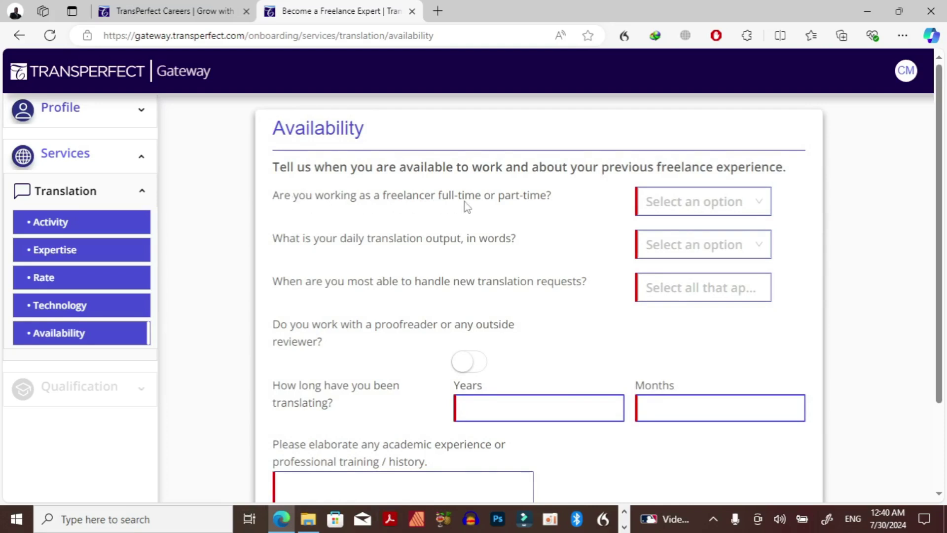
# - Set availability to Full Time, 4000+ words daily, and Any Time for new requests
pyautogui.click(678, 203)
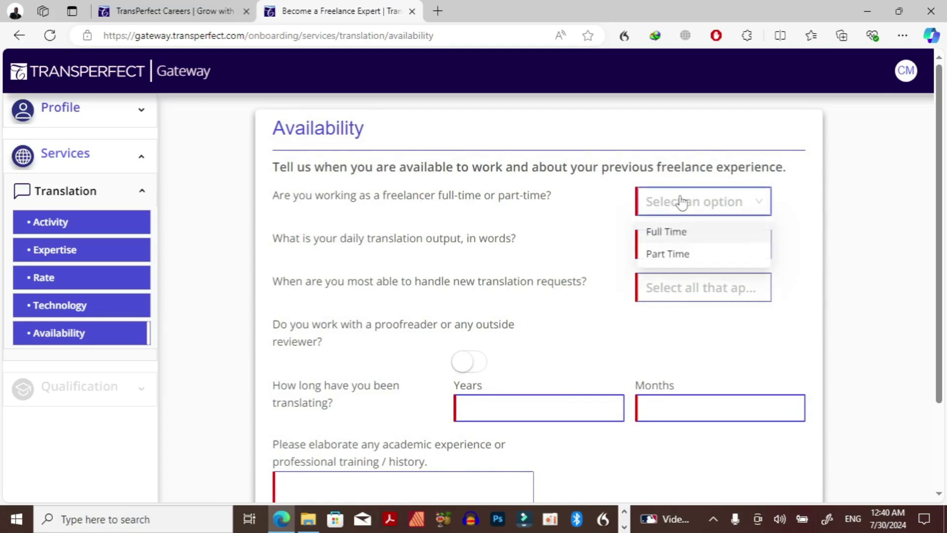
pyautogui.click(680, 232)
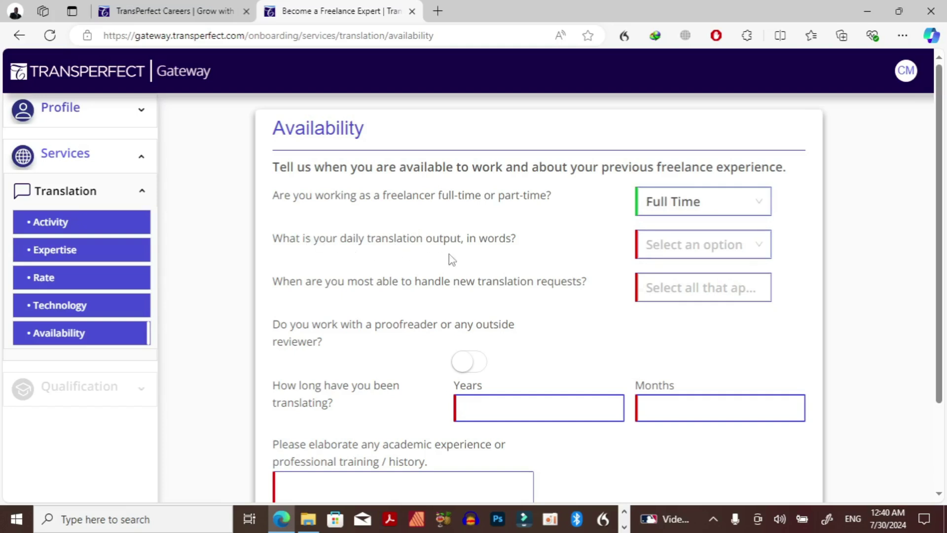
pyautogui.click(720, 256)
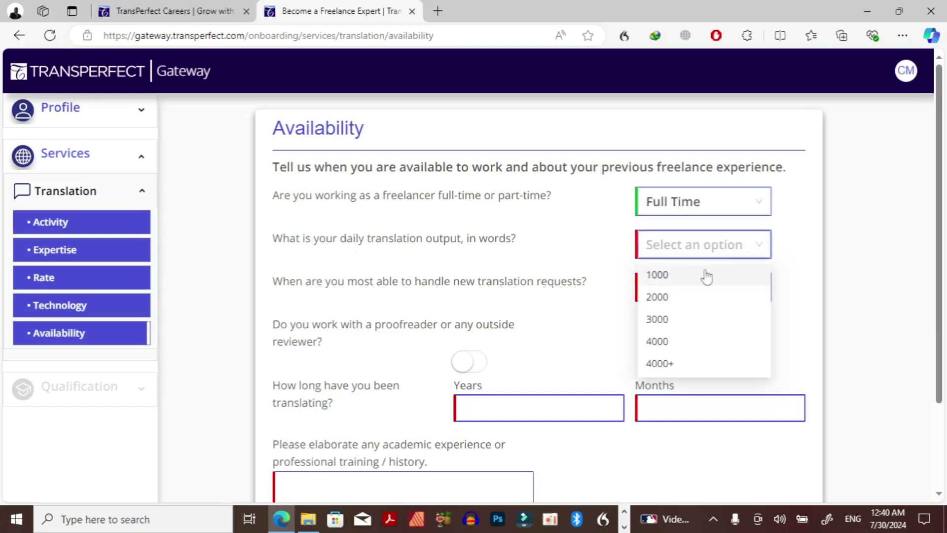
pyautogui.click(662, 364)
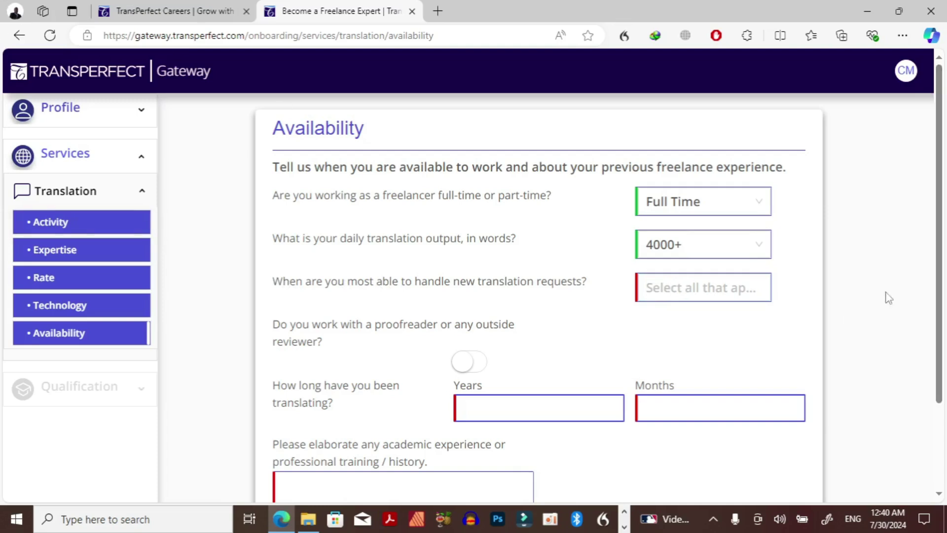
pyautogui.click(721, 290)
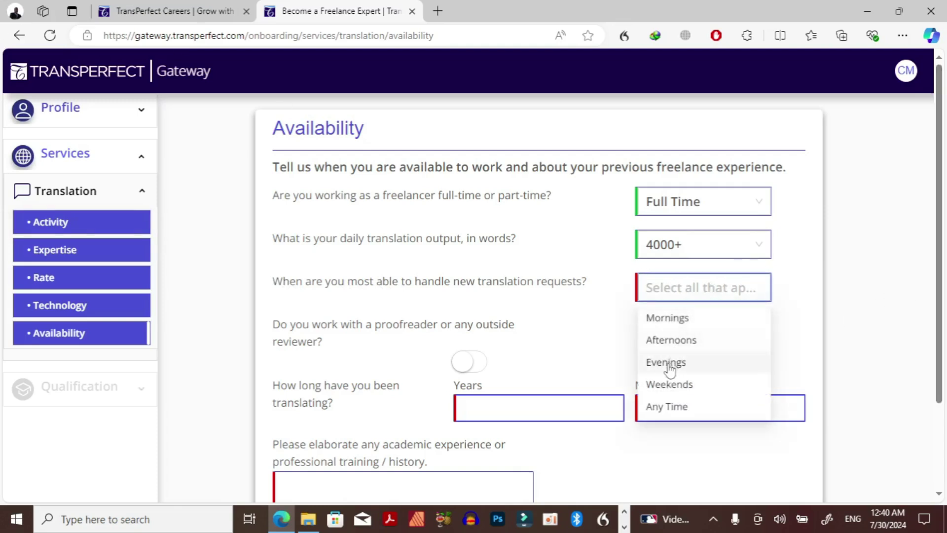
pyautogui.click(668, 406)
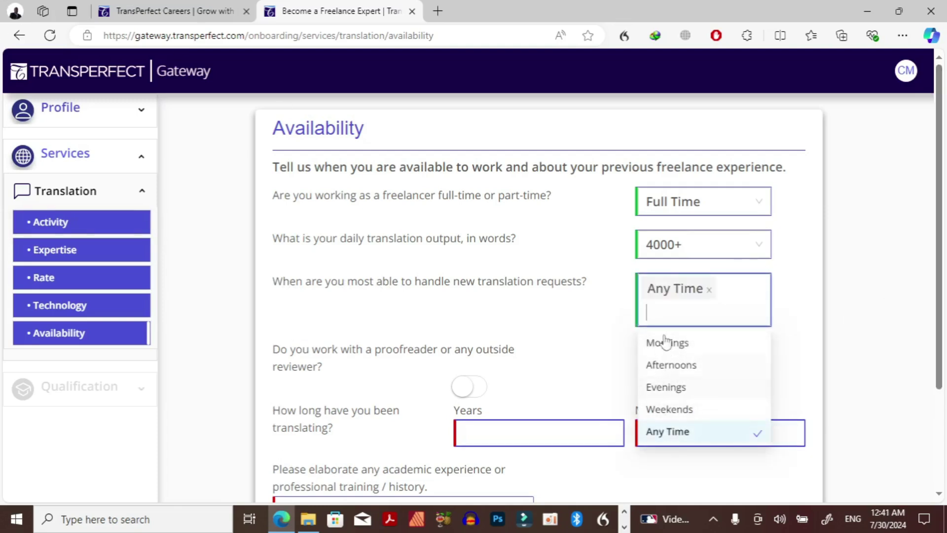
pyautogui.click(482, 354)
pyautogui.scroll(-3, 471, 256)
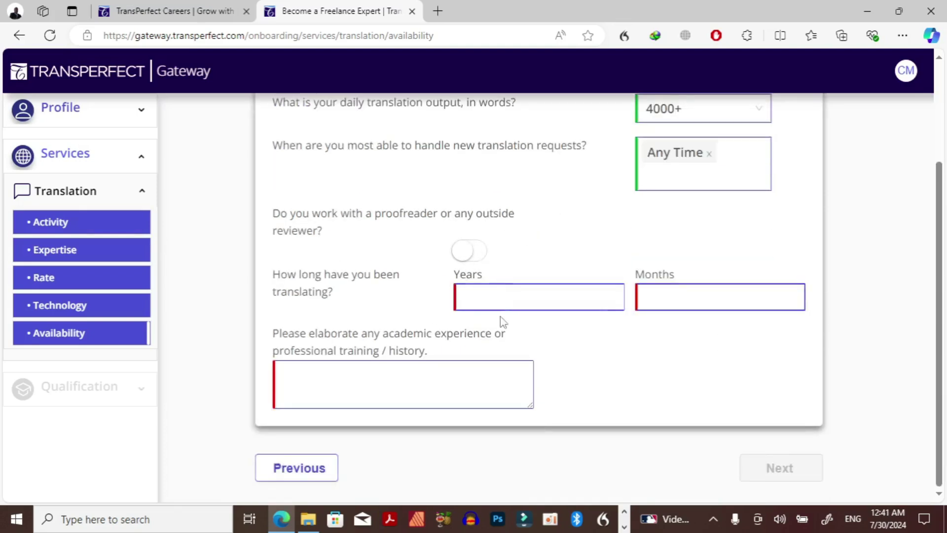
# - Enter 7 years and 5 months of translating experience, leaving the proofreader question off
pyautogui.click(489, 300)
pyautogui.write('7')
pyautogui.click(720, 306)
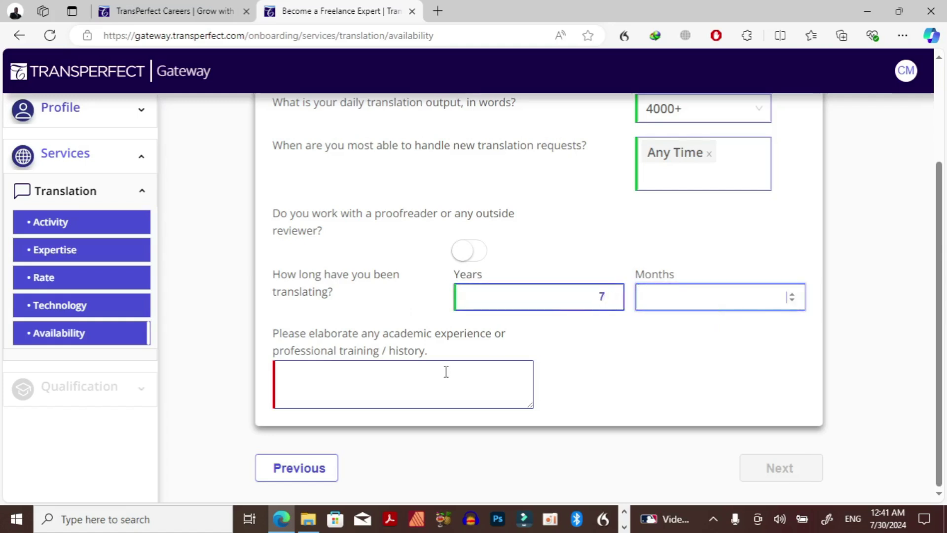
pyautogui.moveTo(791, 294); pyautogui.dragTo(789, 297)
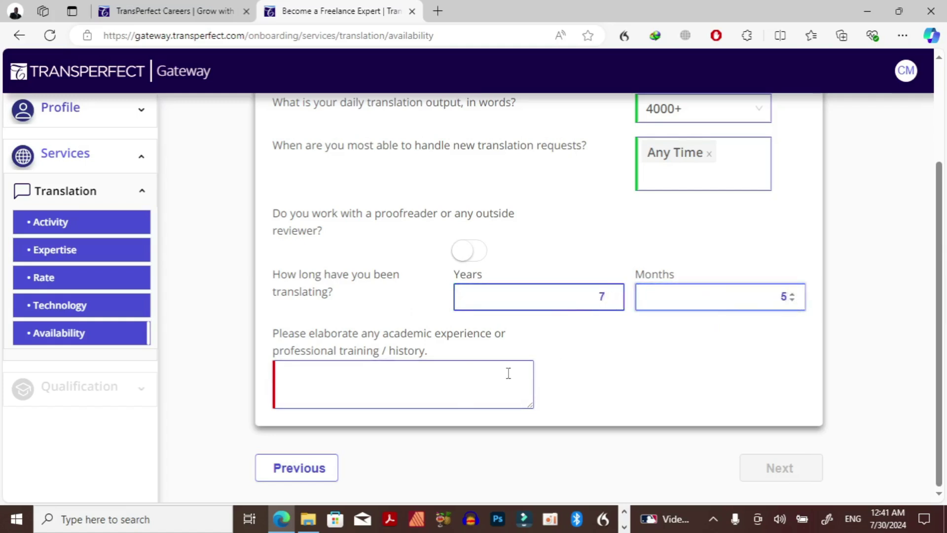
pyautogui.click(475, 262)
pyautogui.click(475, 261)
# - Write the self-taught experience note ending 'completed translation projects.' and submit the availability answers
pyautogui.click(425, 391)
pyautogui.write('I')
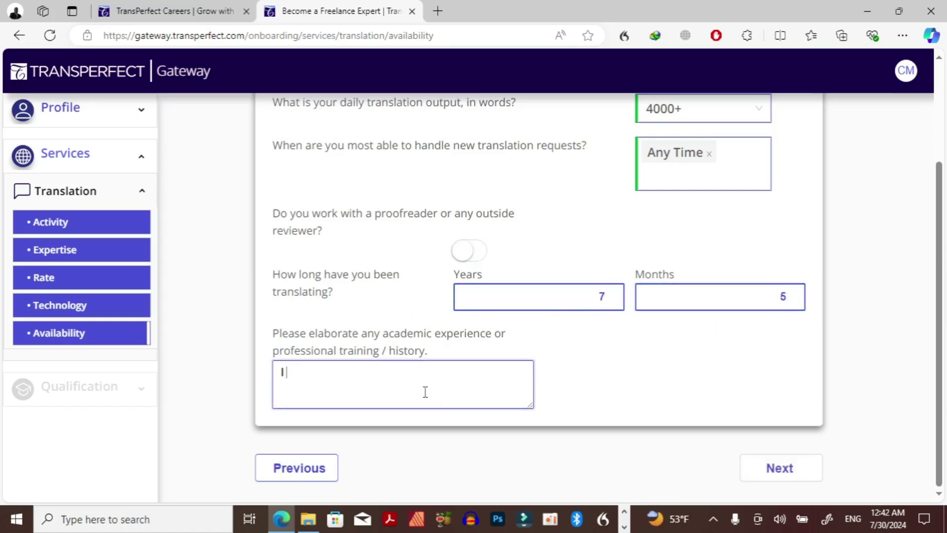
pyautogui.write(' am self-taught expect')
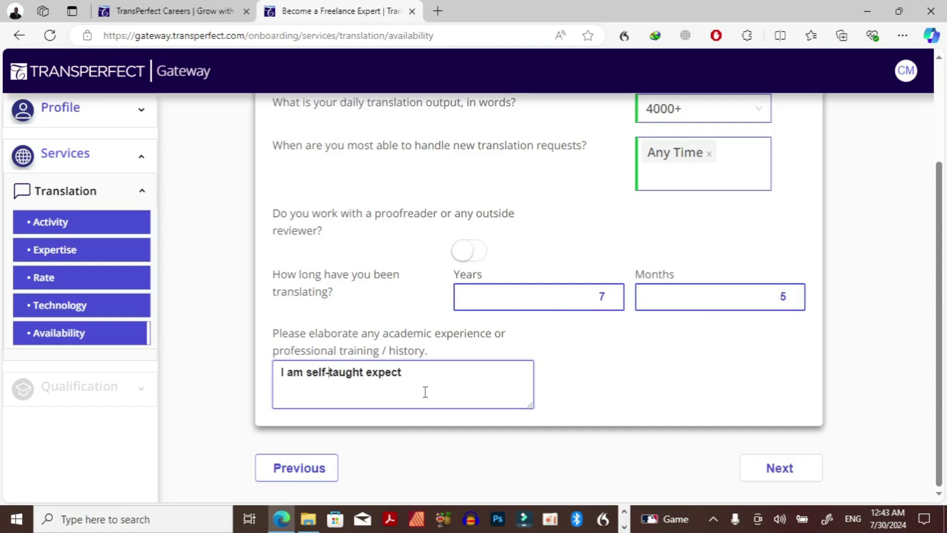
pyautogui.write(' with more than 4000')
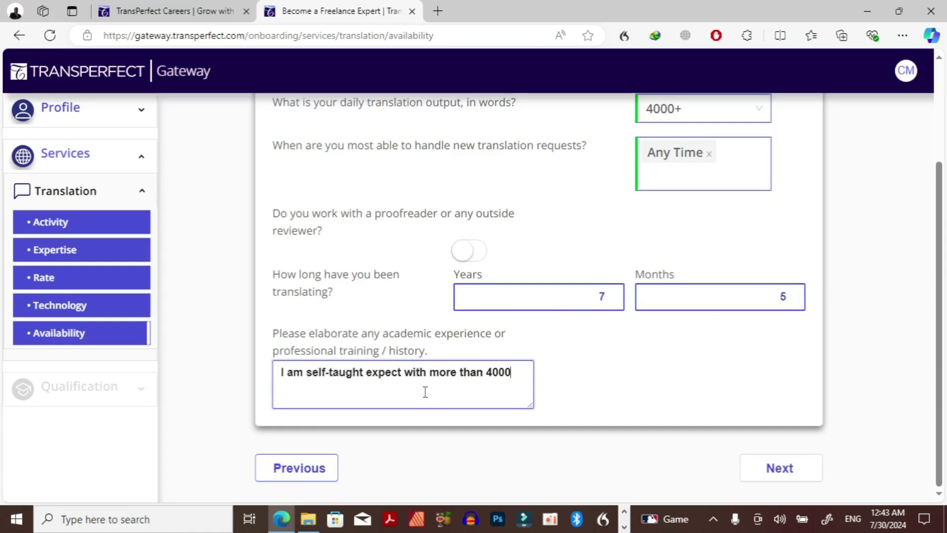
pyautogui.write(' plus hours')
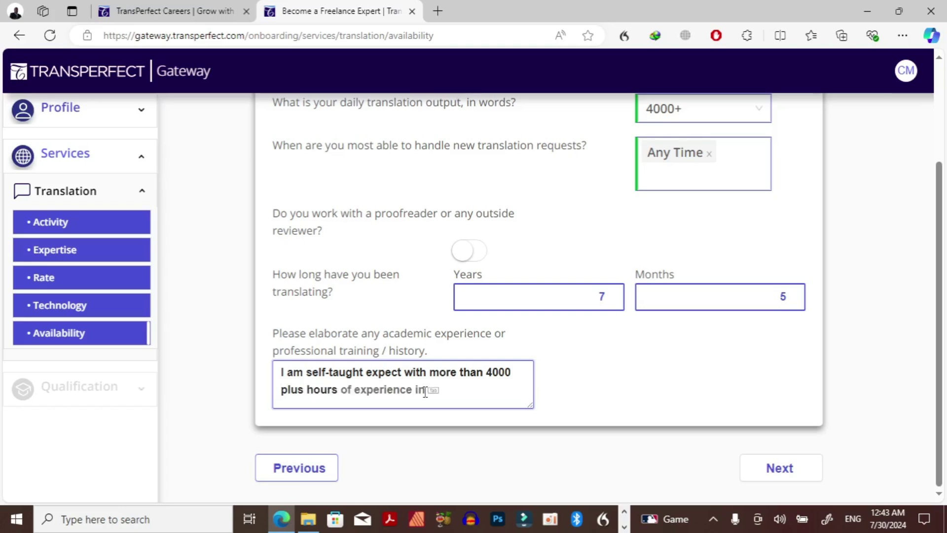
pyautogui.write('a')
pyautogui.press('BackSpace')
pyautogui.press('BackSpace')
pyautogui.press('BackSpace')
pyautogui.press('BackSpace')
pyautogui.press('BackSpace')
pyautogui.press('End')
pyautogui.press('Tab')
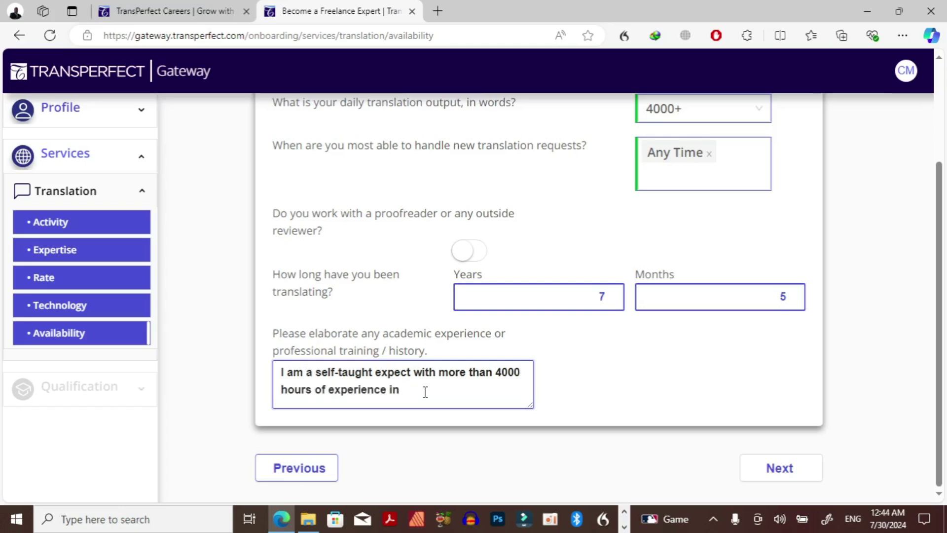
pyautogui.hotkey('ctrl', 'BackSpace')
pyautogui.hotkey('ctrl', 'BackSpace')
pyautogui.write('completed translation projects.')
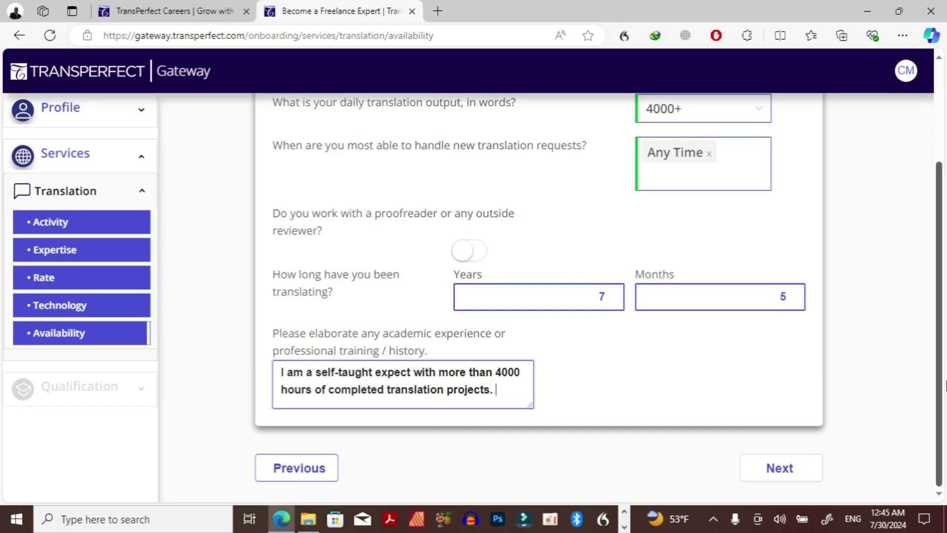
pyautogui.click(786, 471)
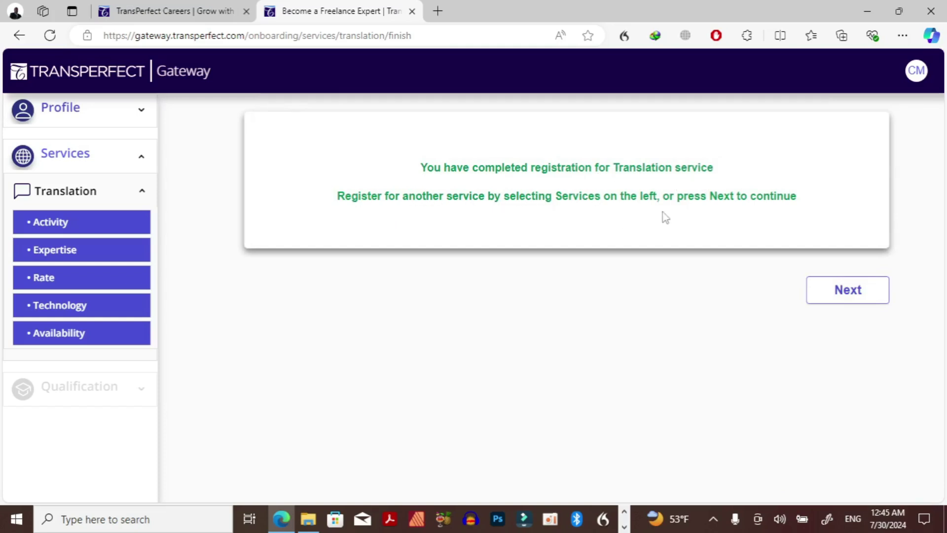
# - Continue past the Translation completion card and Higher Education page to the empty Professional Experience form
pyautogui.click(856, 292)
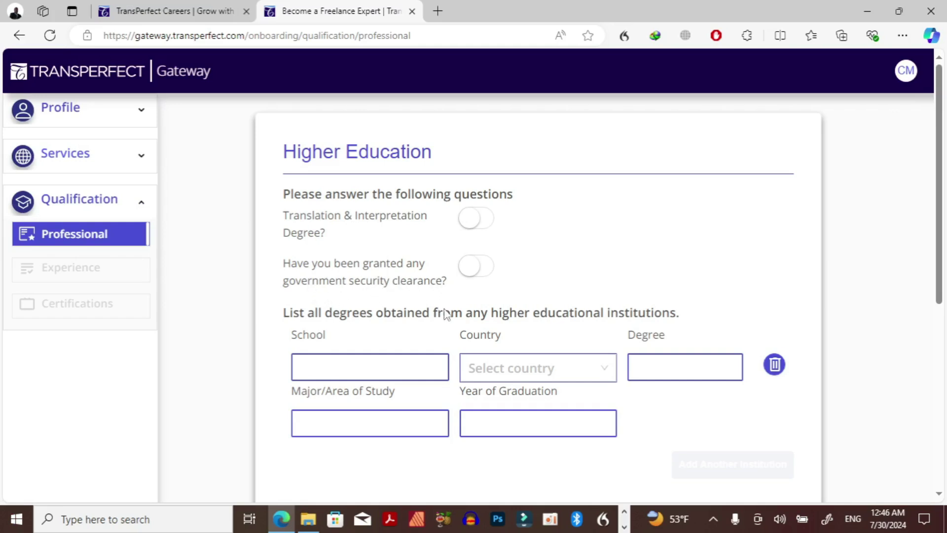
pyautogui.click(385, 372)
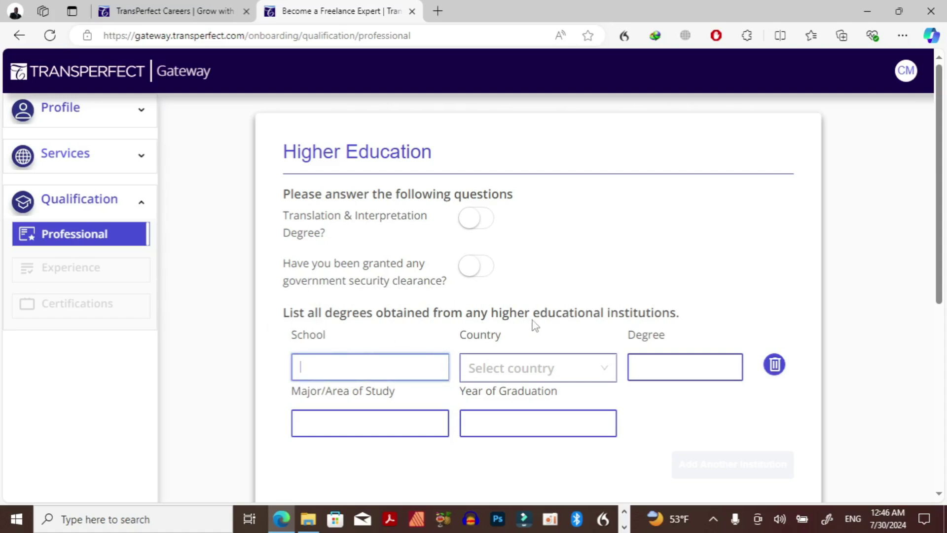
pyautogui.scroll(-7, 539, 370)
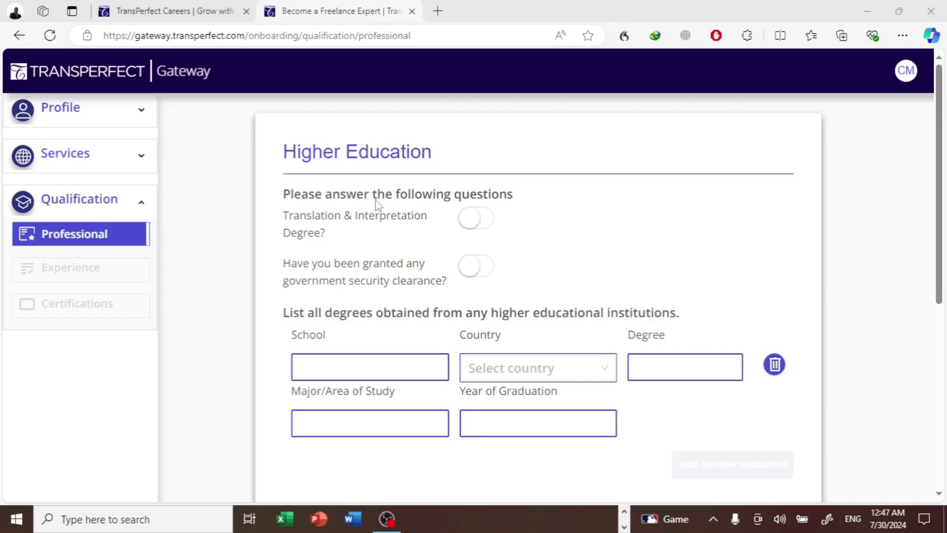
pyautogui.scroll(-8, 371, 210)
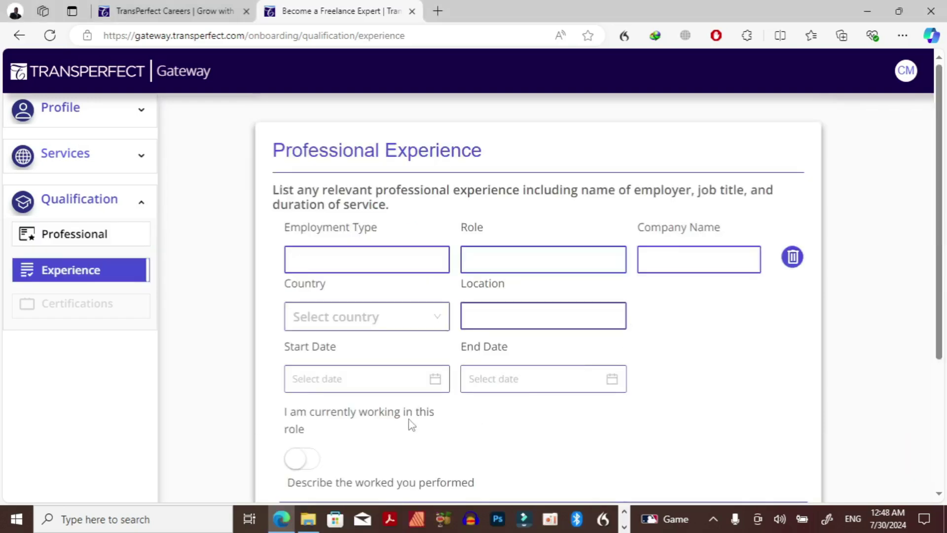
# - Enter employment type Freelancing, role Translator, company Lionbridge, country United States, location Remote
pyautogui.click(335, 253)
pyautogui.write('Free')
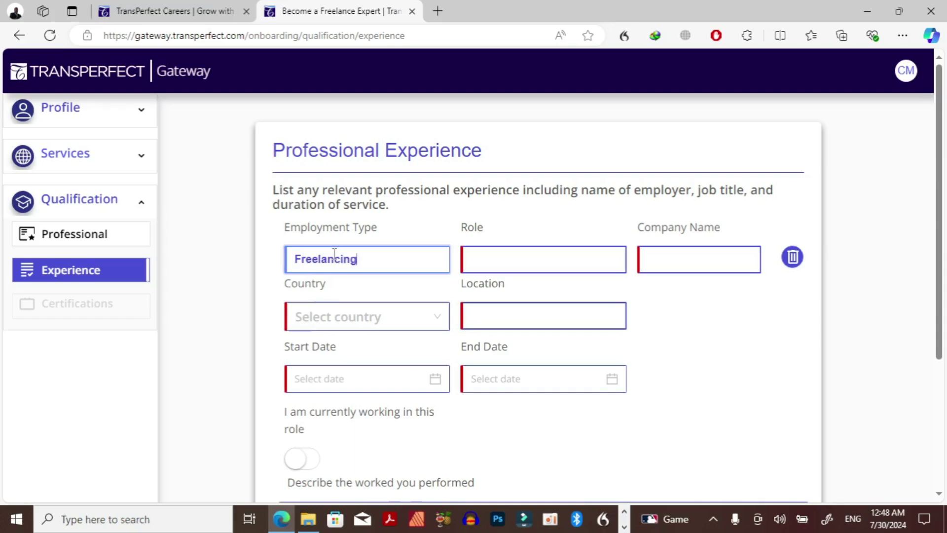
pyautogui.write('lancing')
pyautogui.click(491, 271)
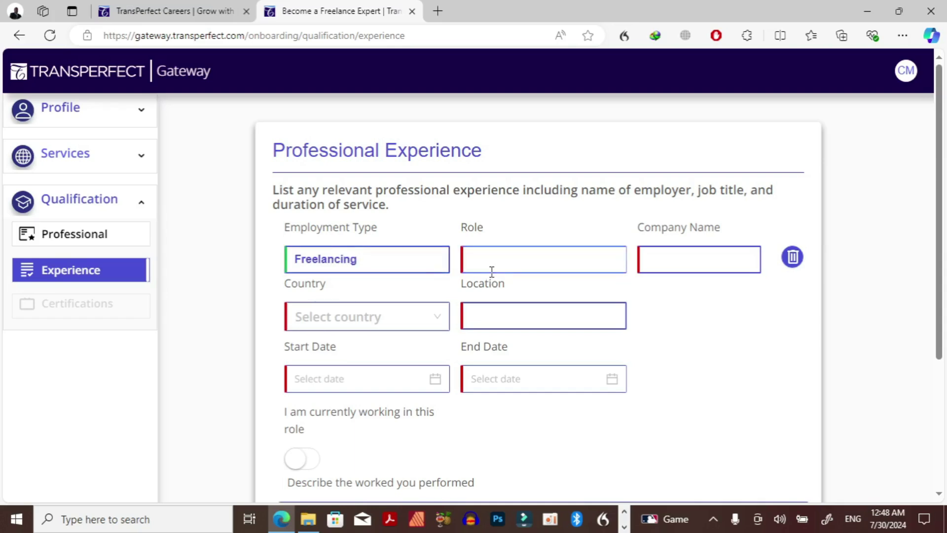
pyautogui.click(487, 266)
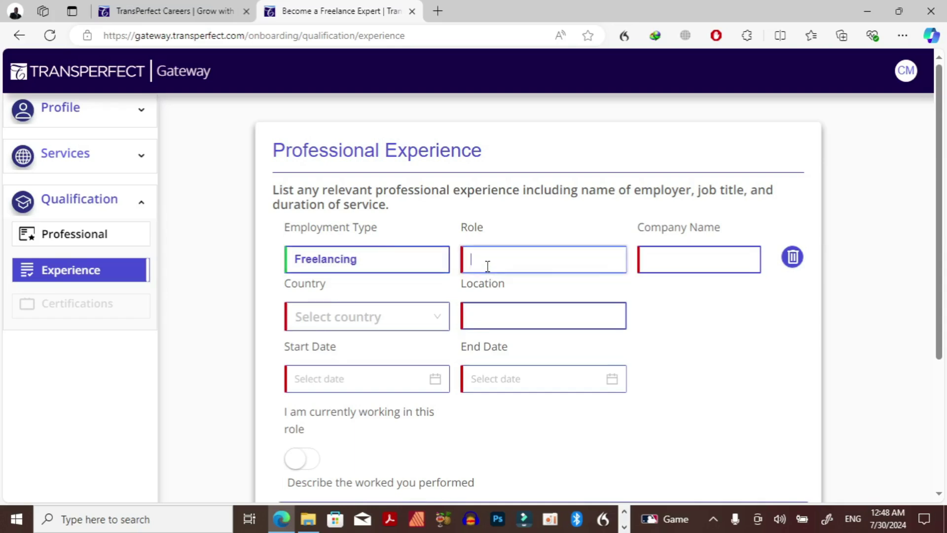
pyautogui.write('Translator')
pyautogui.click(644, 257)
pyautogui.write('Lionm')
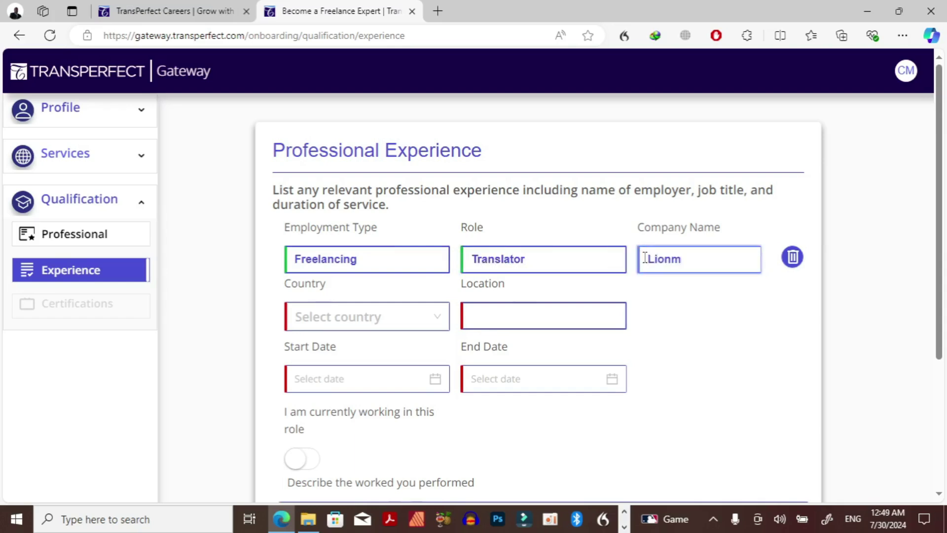
pyautogui.press('BackSpace')
pyautogui.write('bridge')
pyautogui.click(410, 318)
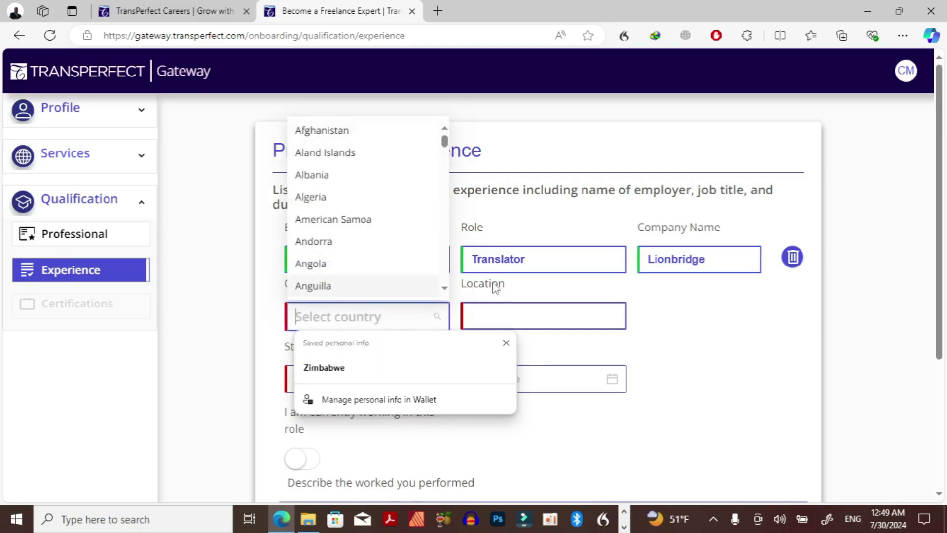
pyautogui.write('Uni')
pyautogui.click(339, 433)
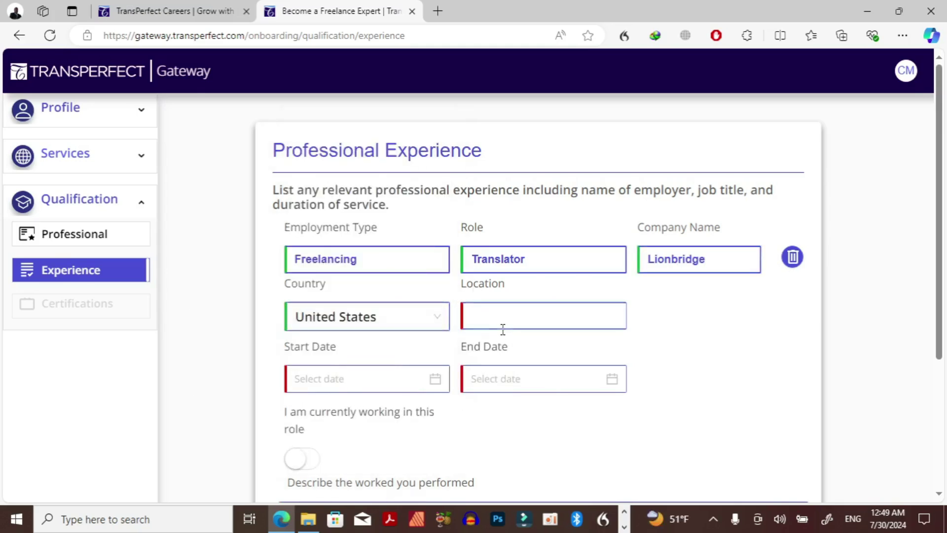
pyautogui.click(503, 324)
pyautogui.write('Remote')
# - Set the job's start date to 2019-02-01 and end date to 2019-03-01
pyautogui.click(381, 379)
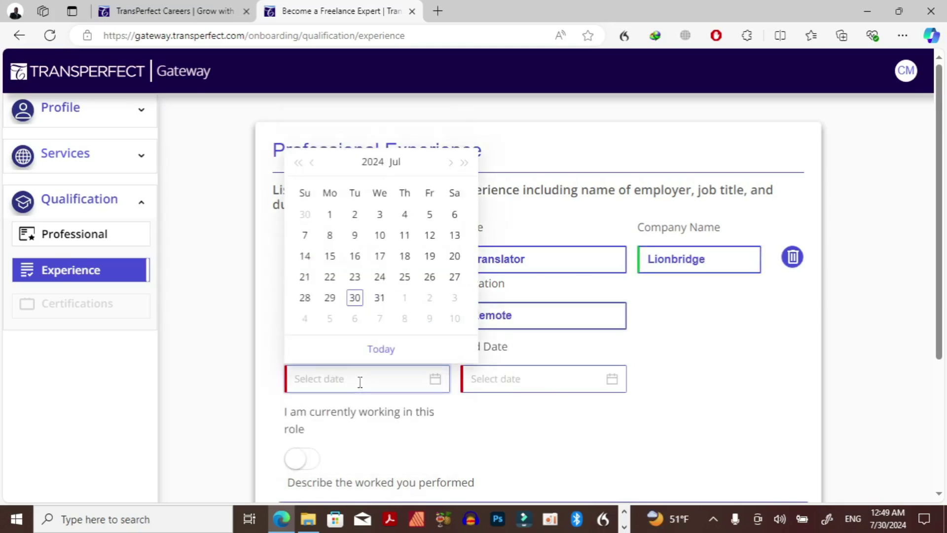
pyautogui.click(312, 162)
pyautogui.click(312, 162)
pyautogui.click(298, 163)
pyautogui.click(298, 163)
pyautogui.doubleClick(298, 163)
pyautogui.doubleClick(298, 163)
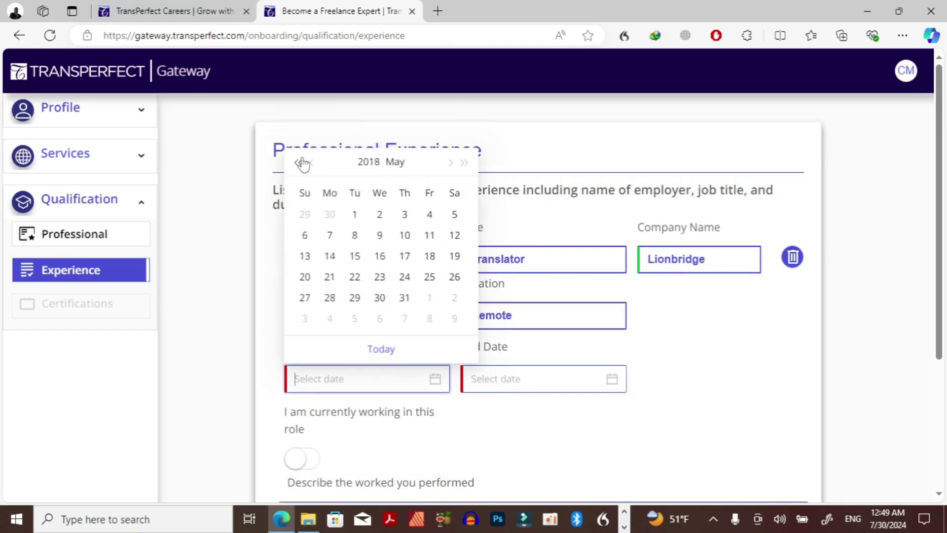
pyautogui.click(464, 163)
pyautogui.doubleClick(312, 163)
pyautogui.doubleClick(311, 163)
pyautogui.doubleClick(312, 163)
pyautogui.tripleClick(441, 163)
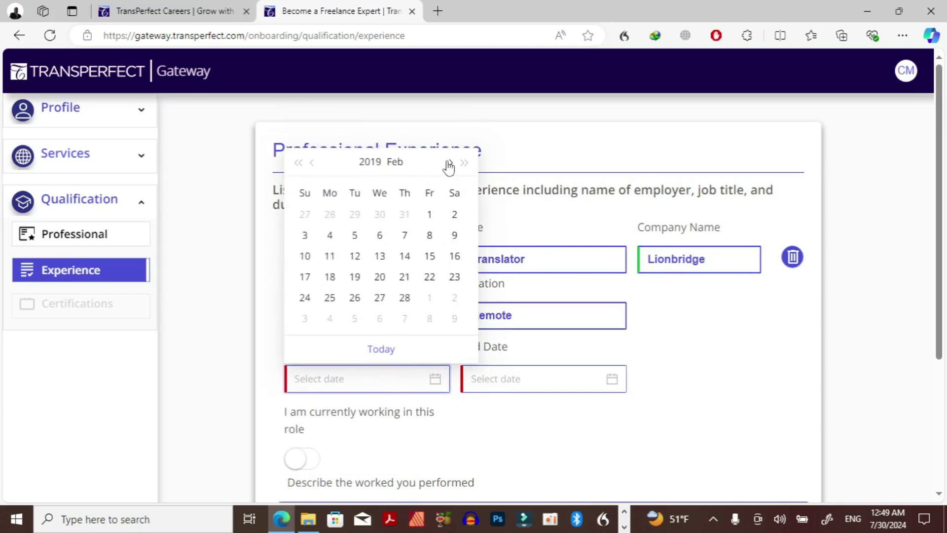
pyautogui.click(430, 214)
pyautogui.click(543, 379)
pyautogui.click(607, 297)
pyautogui.scroll(-3, 296, 349)
# - Describe the work as translation projects from English to Zulu, Venda and Ndebele
pyautogui.click(402, 394)
pyautogui.write('I')
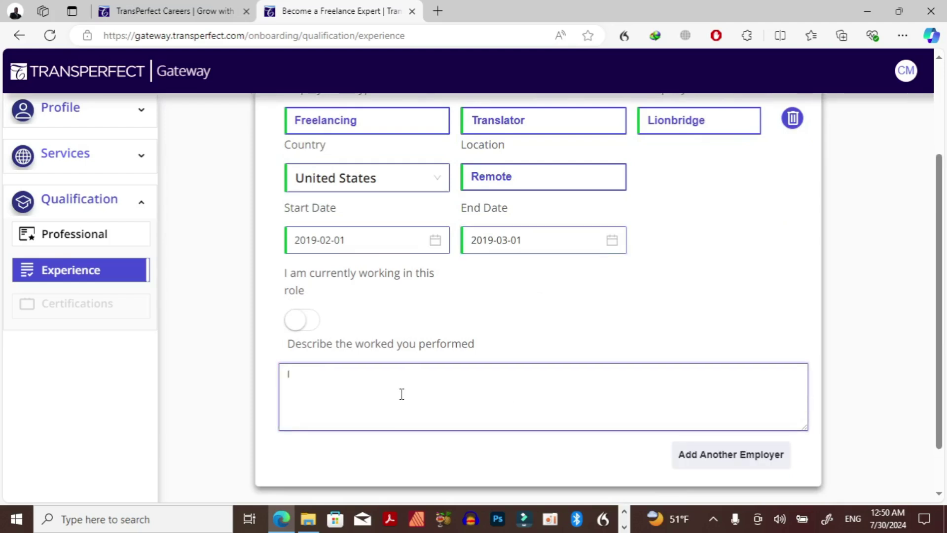
pyautogui.write(' tran')
pyautogui.press('BackSpace')
pyautogui.press('BackSpace')
pyautogui.press('BackSpace')
pyautogui.press('BackSpace')
pyautogui.write('worked on a var')
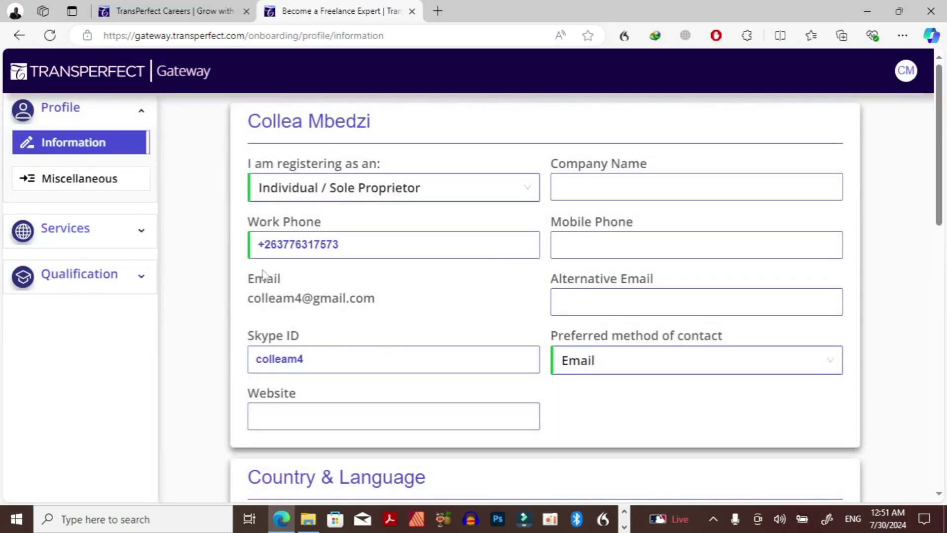
# - Go to Services and choose the Marketing tile to view its Digital Marketing, Paid Search and SEO toggles
pyautogui.scroll(-8, 298, 302)
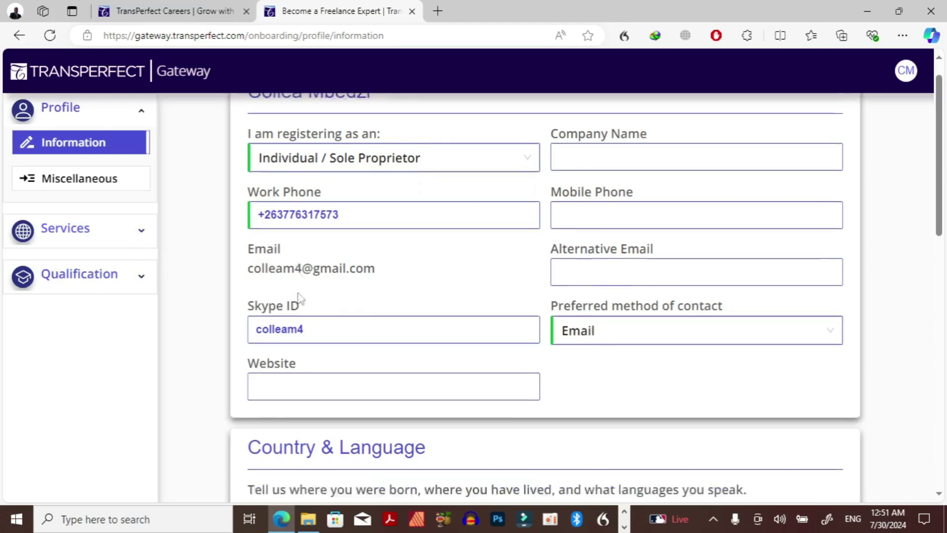
pyautogui.scroll(-5, 299, 292)
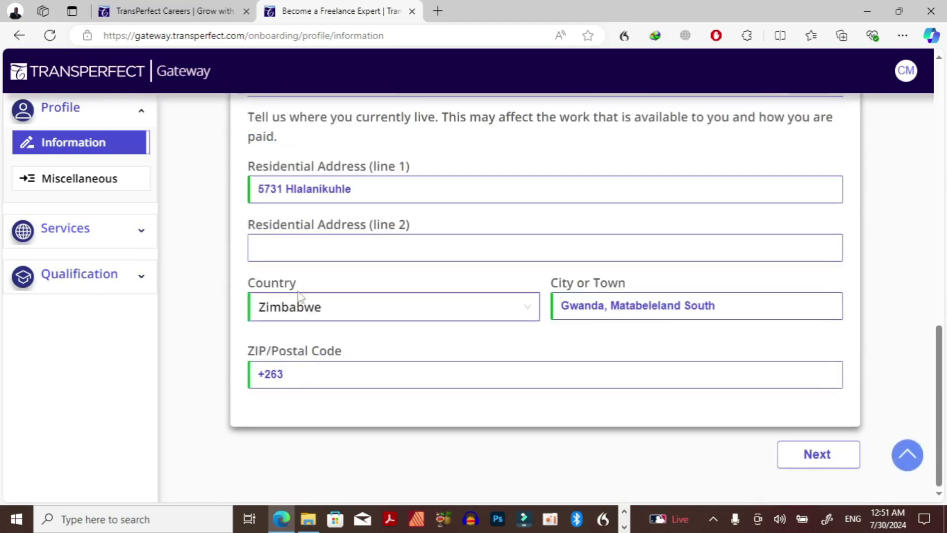
pyautogui.click(89, 235)
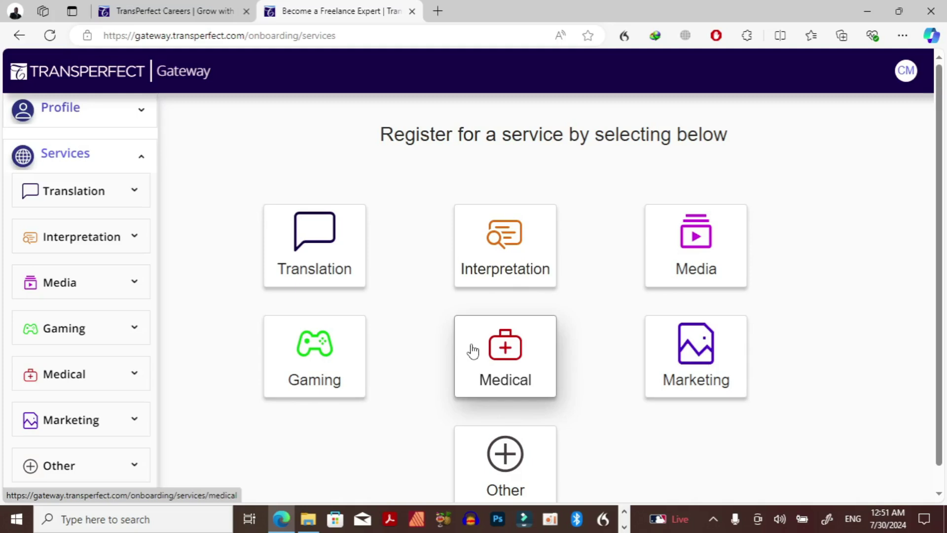
pyautogui.click(700, 345)
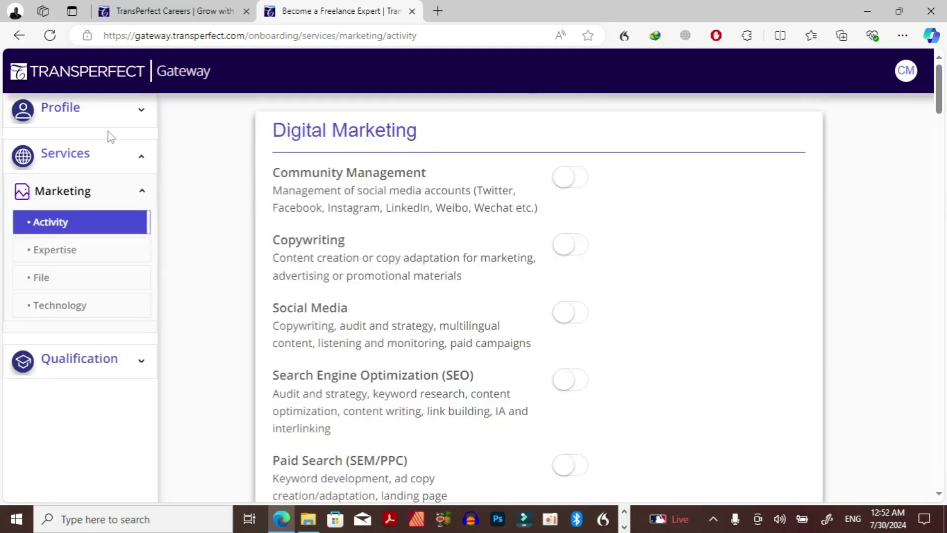
pyautogui.scroll(-8, 335, 202)
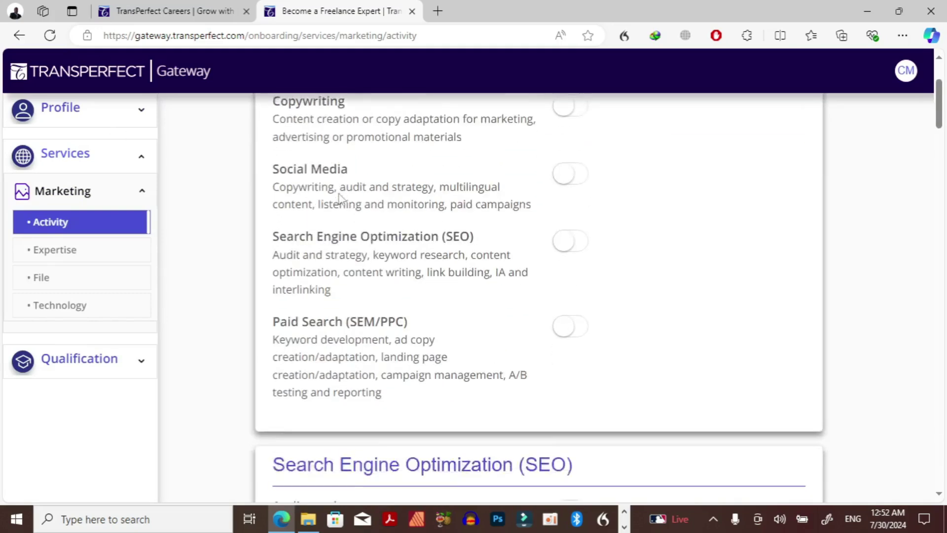
pyautogui.scroll(-10, 340, 199)
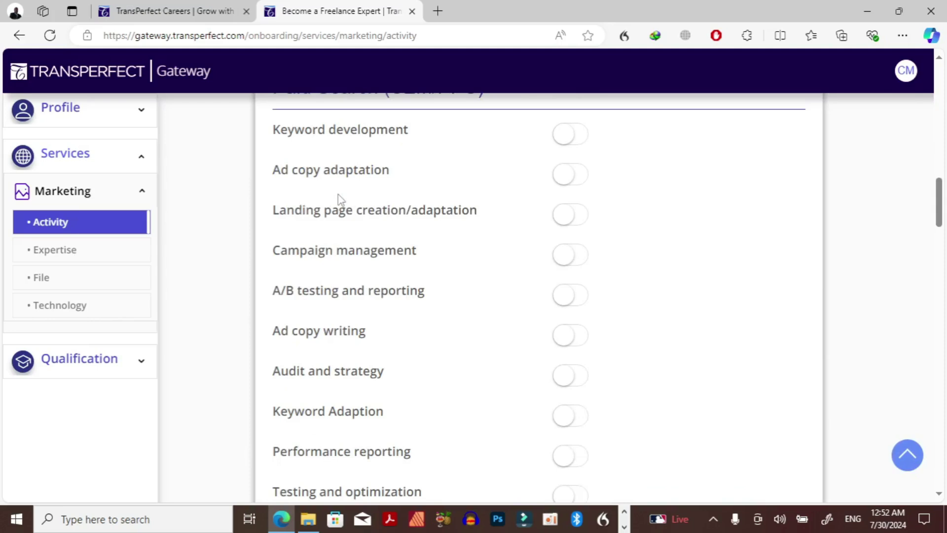
pyautogui.scroll(10, 340, 200)
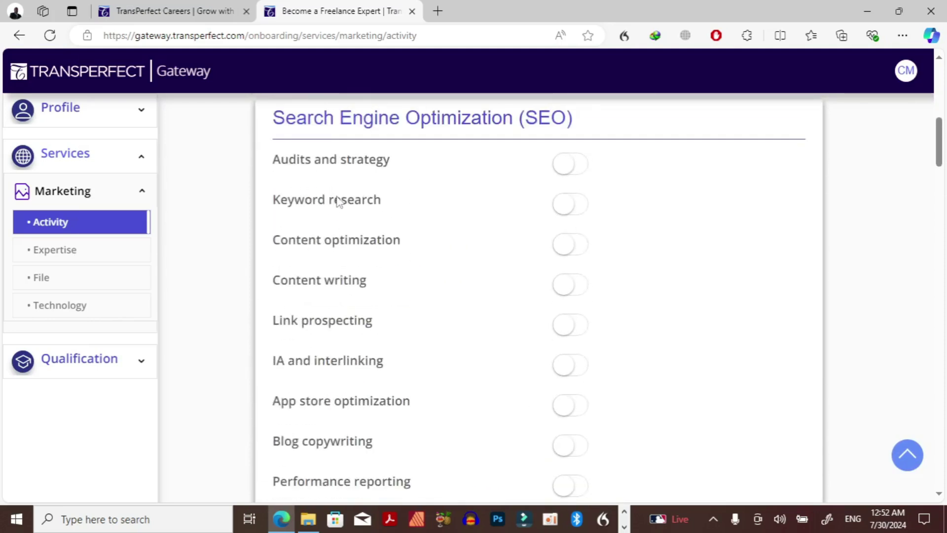